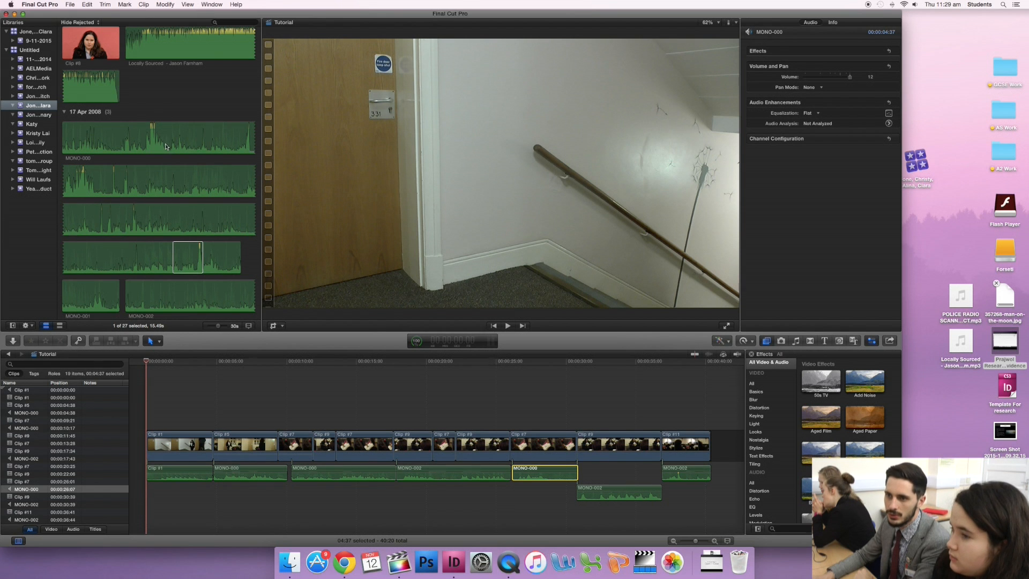
# - Connect Clip #3 above Clip #1 at the start of the Tutorial timeline and view the frame at 0:46
pyautogui.scroll(-15, 166, 147)
pyautogui.scroll(2, 169, 148)
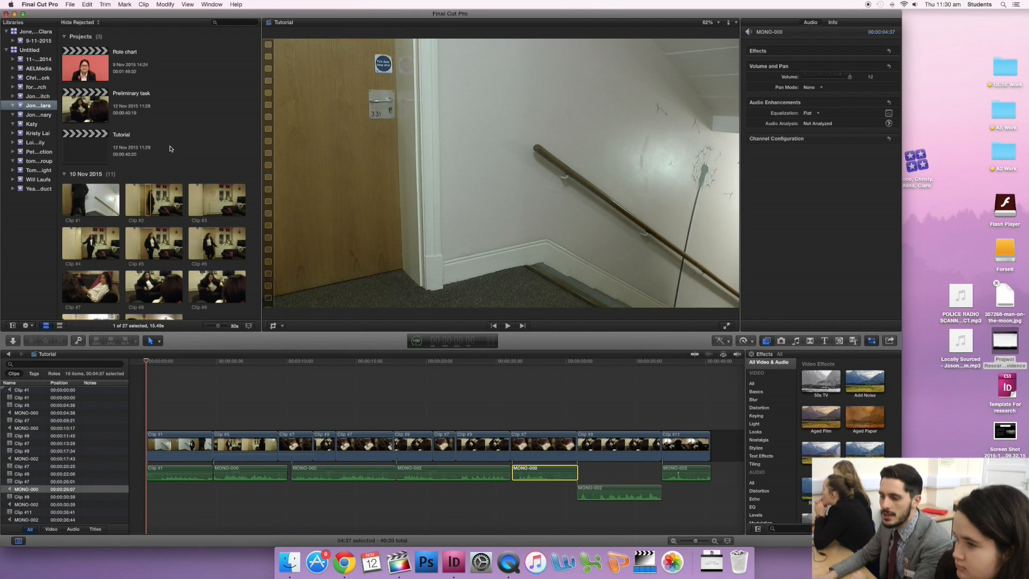
pyautogui.hscroll(2, 346, 416)
pyautogui.hscroll(-2, 342, 414)
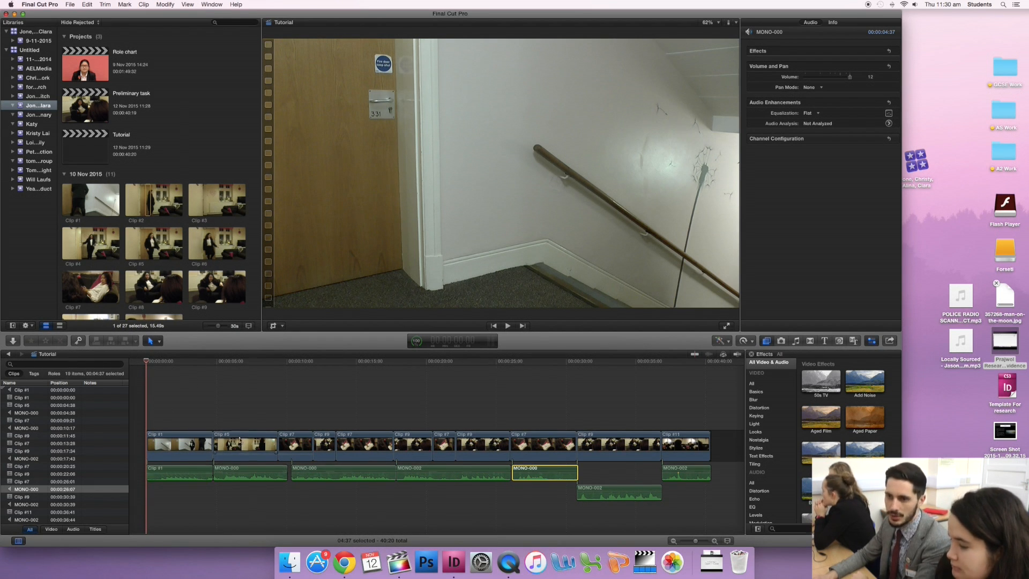
pyautogui.click(159, 211)
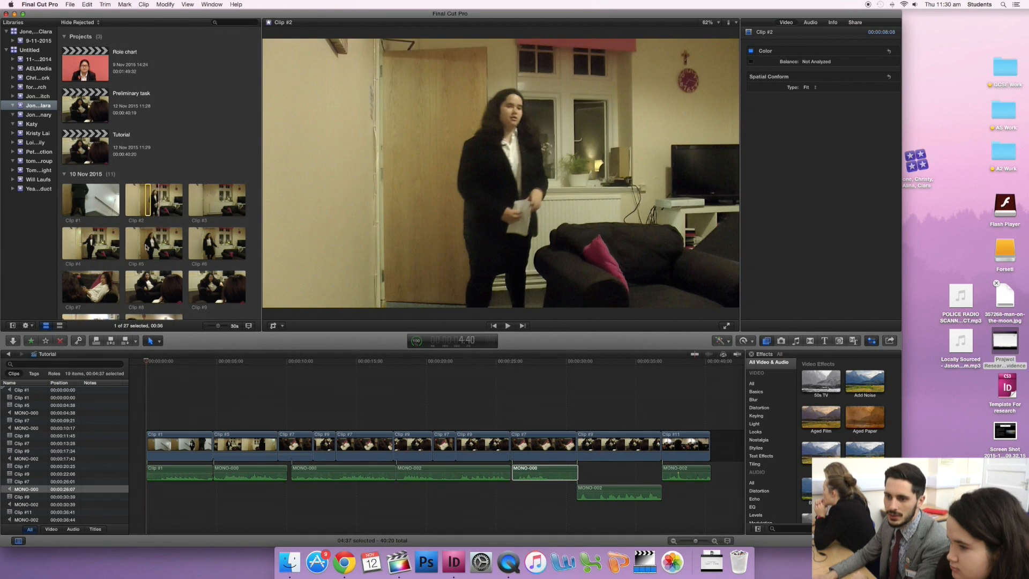
pyautogui.click(149, 244)
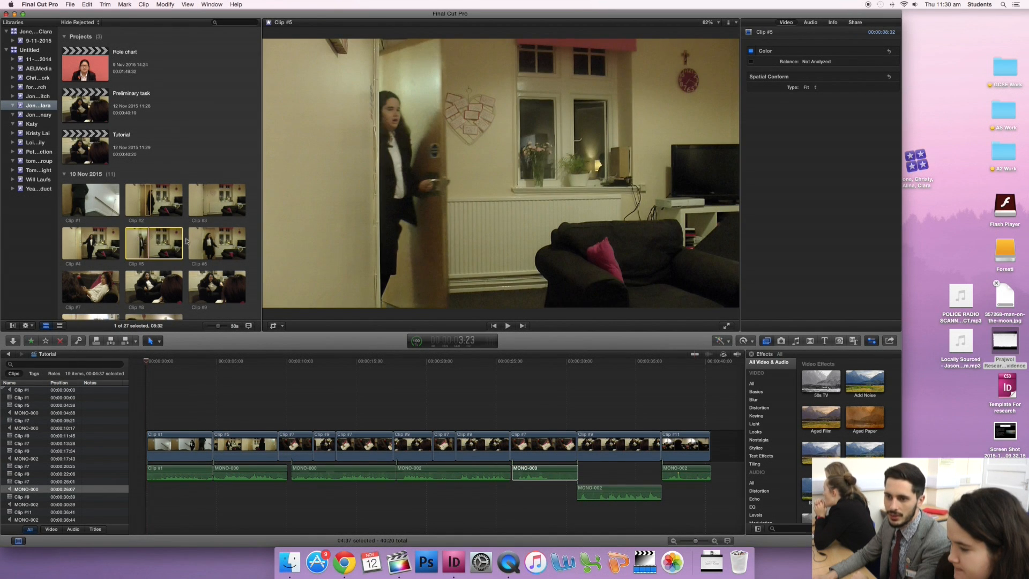
pyautogui.click(215, 201)
pyautogui.moveTo(215, 202); pyautogui.dragTo(168, 396)
pyautogui.click(159, 362)
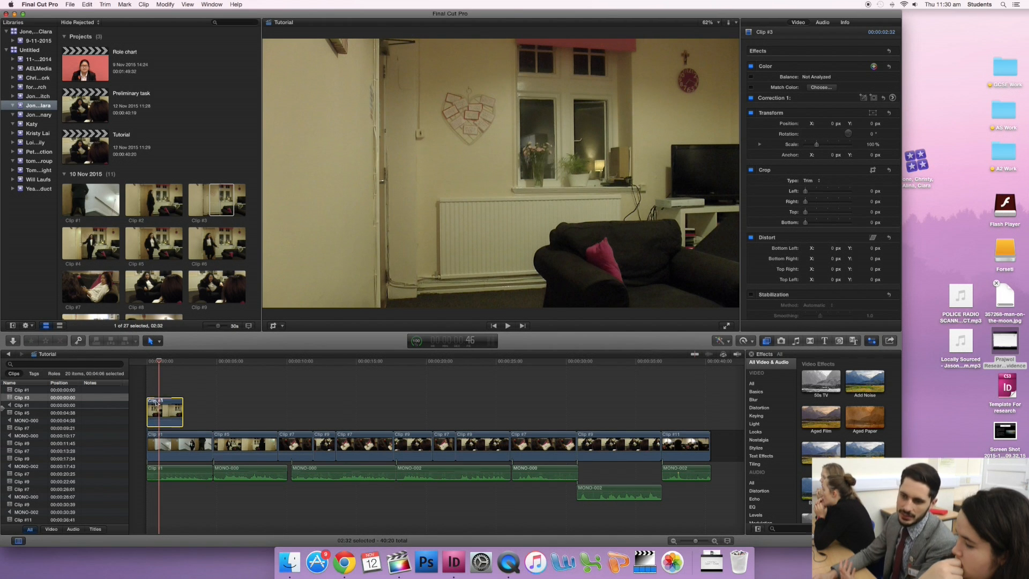
# - Show the video animation for the connected Clip #3 and expand its Compositing: Opacity graph
pyautogui.click(159, 410)
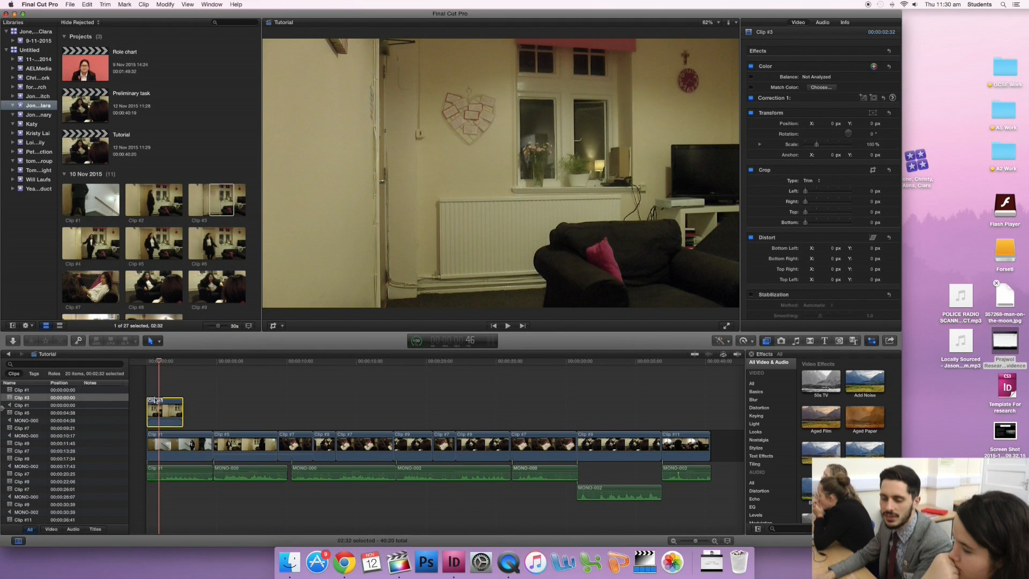
pyautogui.hscroll(1, 163, 406)
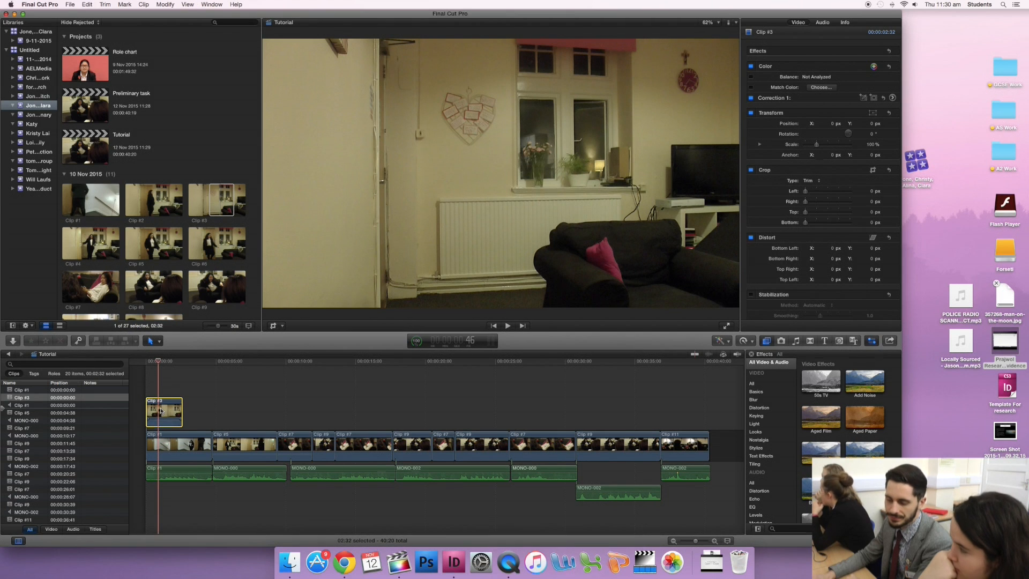
pyautogui.hscroll(-1, 161, 411)
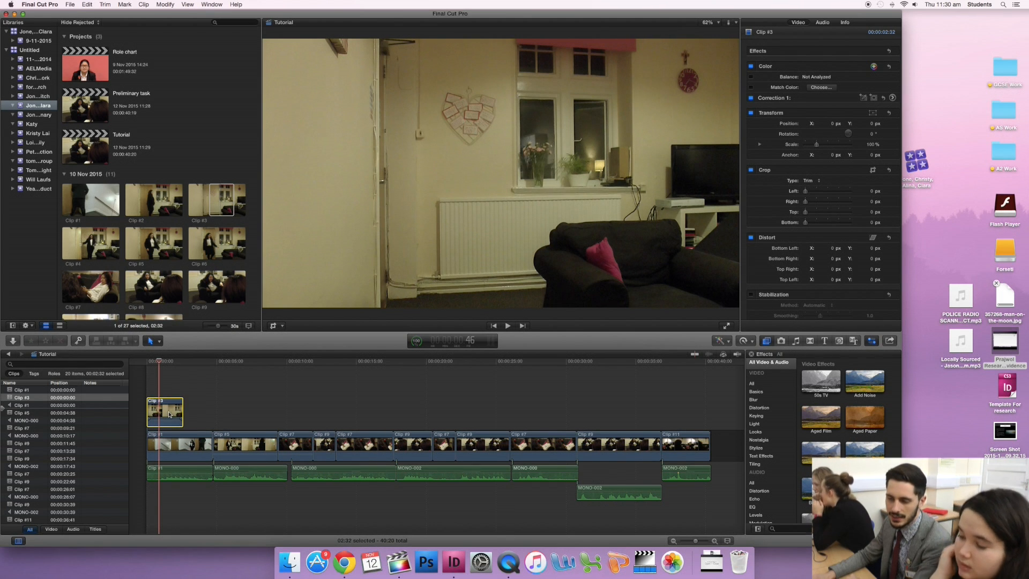
pyautogui.rightClick(170, 415)
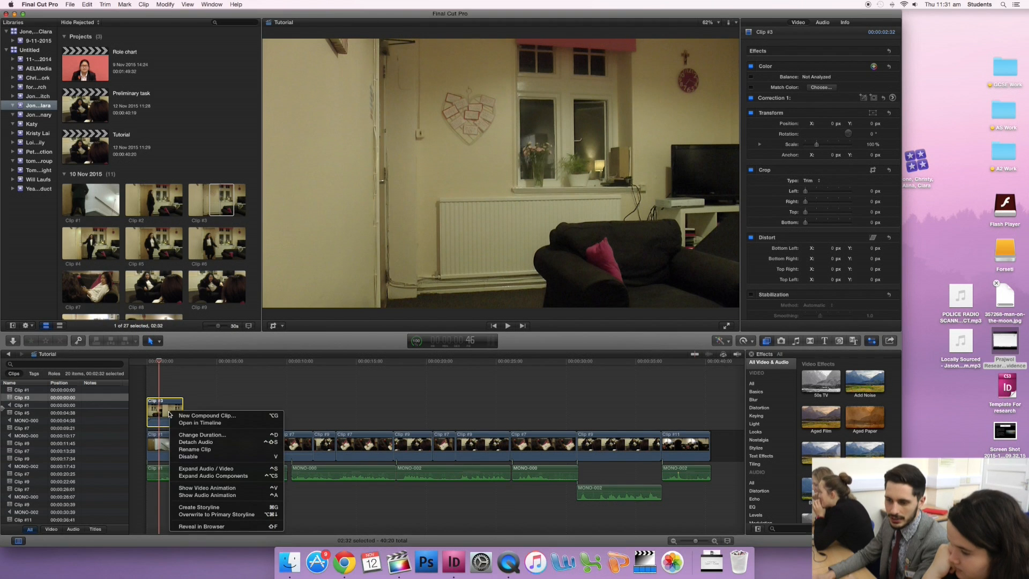
pyautogui.click(219, 492)
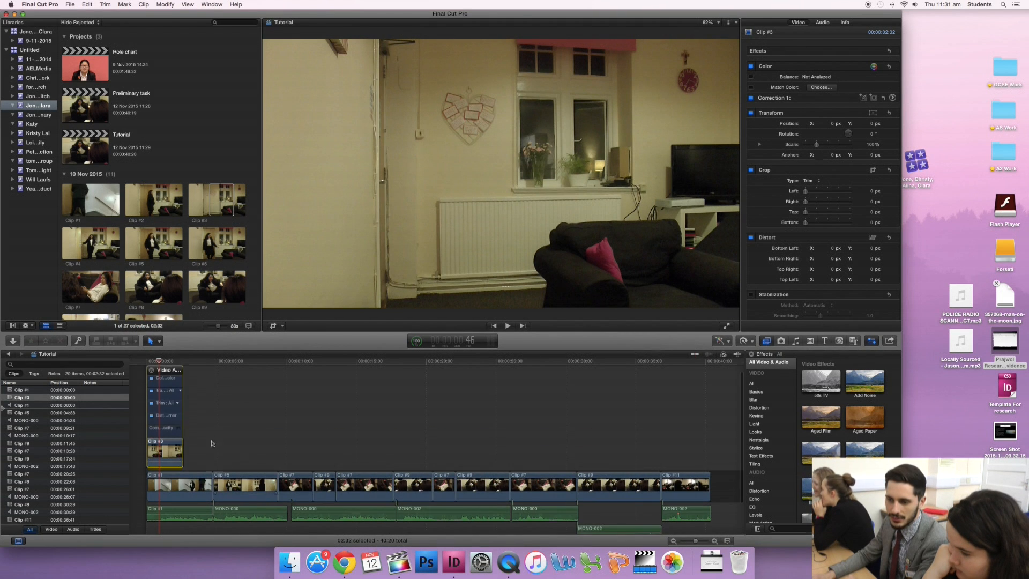
pyautogui.doubleClick(170, 429)
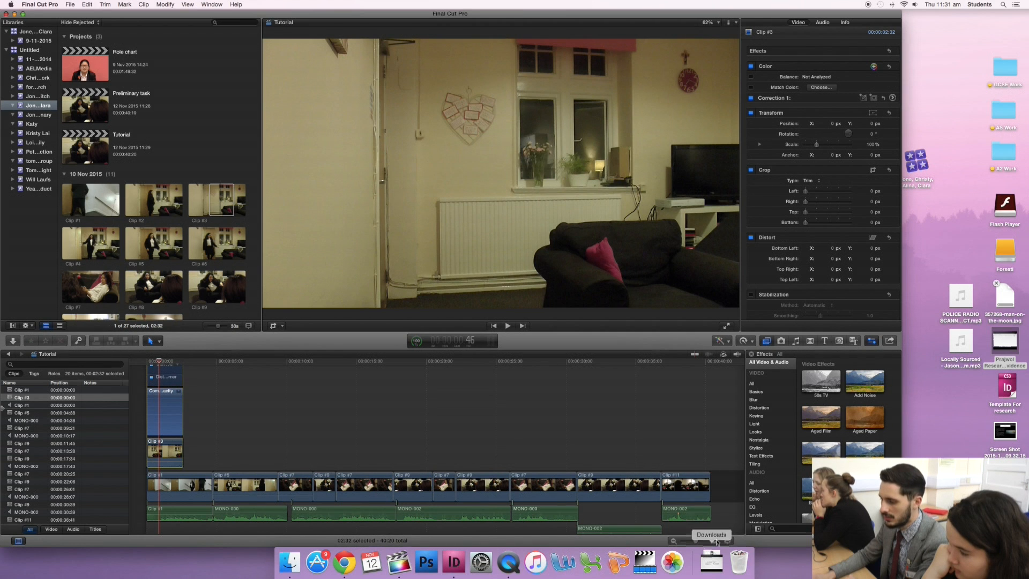
pyautogui.click(715, 543)
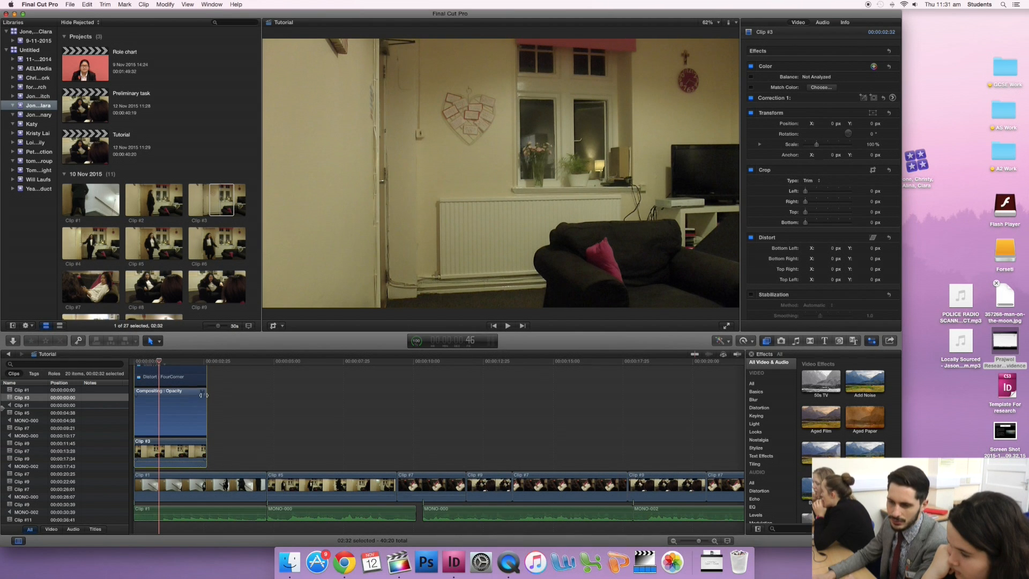
# - Fade out the opacity of Clip #3 over roughly its final third and play back the transition
pyautogui.moveTo(203, 395); pyautogui.dragTo(185, 395)
pyautogui.click(180, 361)
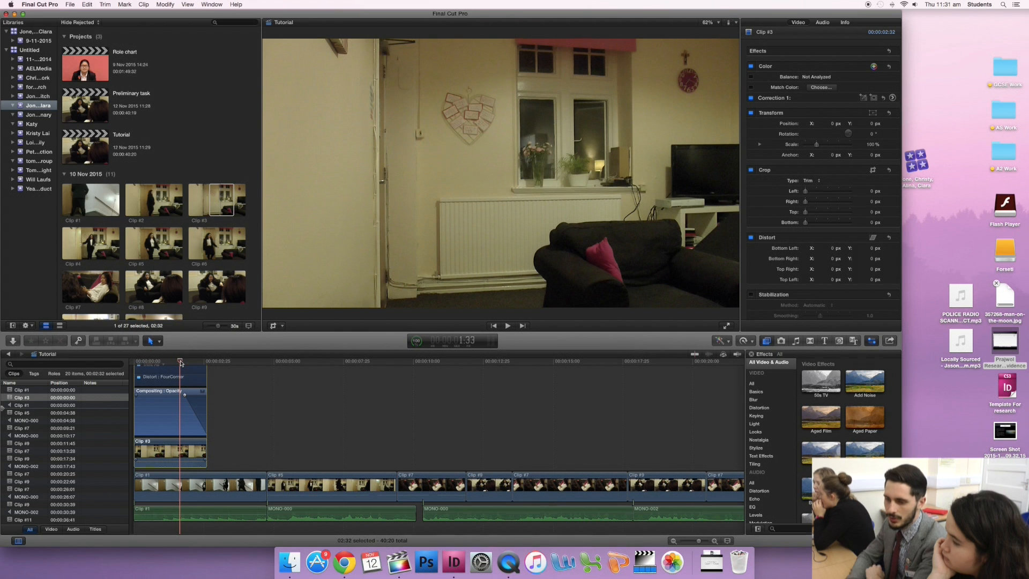
pyautogui.press('space')
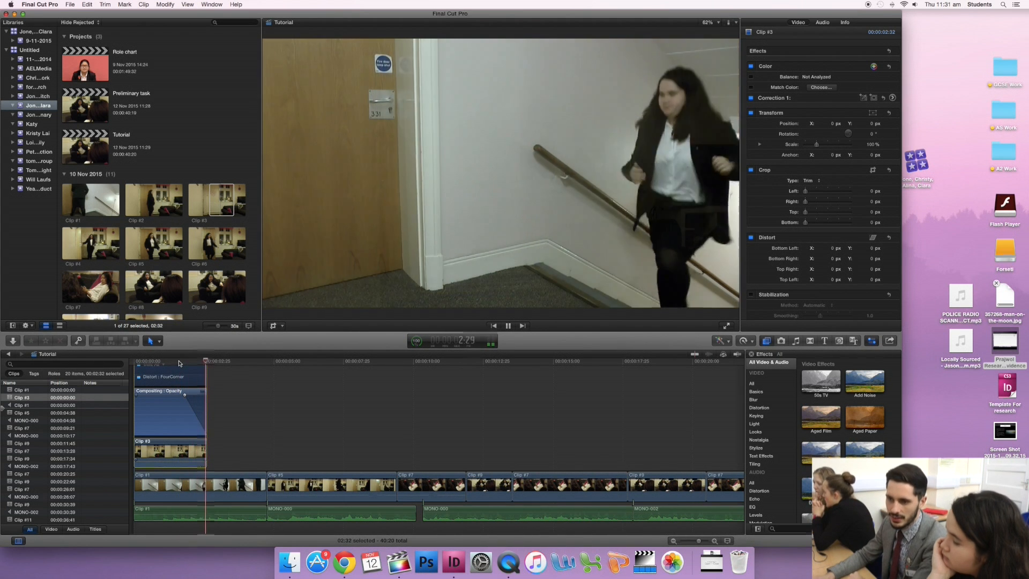
pyautogui.press('space')
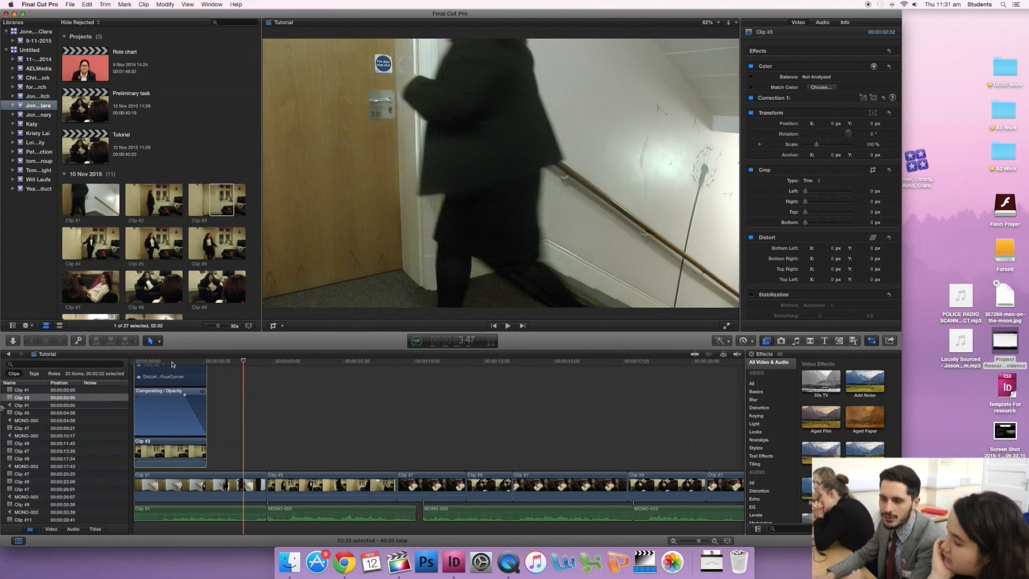
pyautogui.click(170, 363)
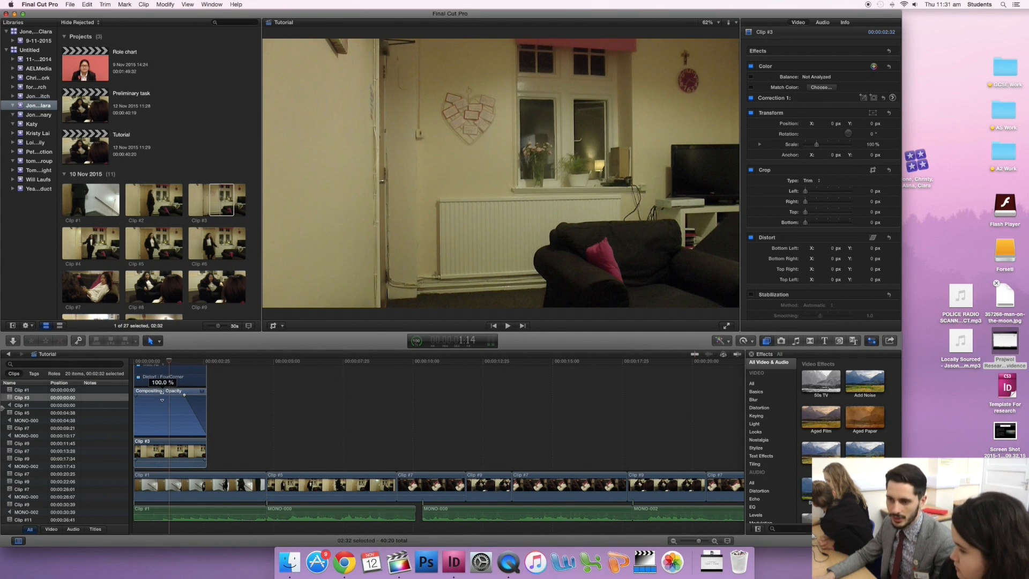
# - Try shaping Clip #3's opacity with keyframes, lowering the middle section to partial transparency and adding another point on the fade-out
pyautogui.keyDown('alt'); pyautogui.click(151, 395); pyautogui.keyUp('alt')
pyautogui.keyDown('alt'); pyautogui.click(163, 395); pyautogui.keyUp('alt')
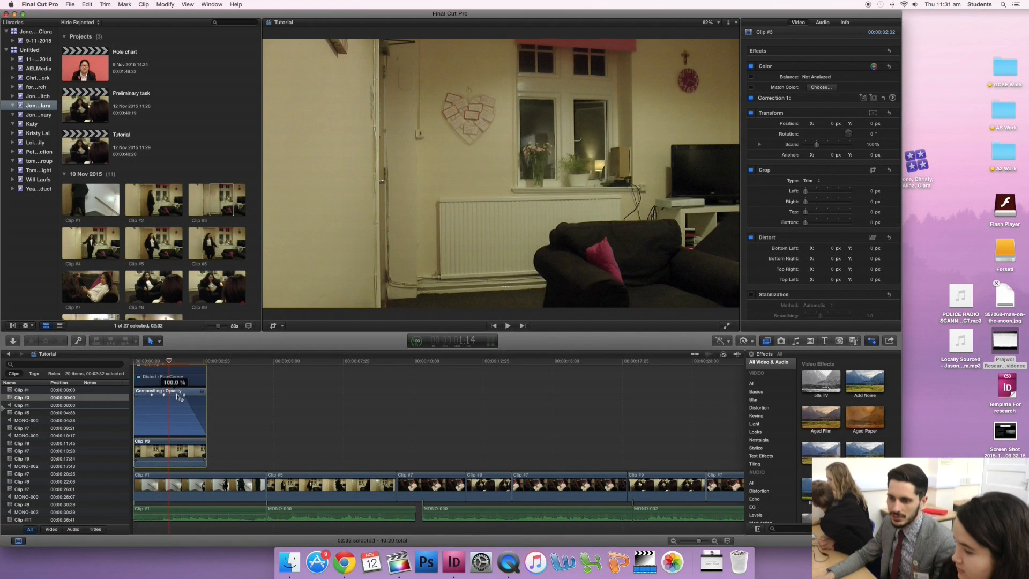
pyautogui.moveTo(170, 396); pyautogui.dragTo(170, 416)
pyautogui.moveTo(166, 364)
pyautogui.mouseDown()
pyautogui.moveTo(143, 365)
pyautogui.moveTo(175, 365)
pyautogui.mouseUp()
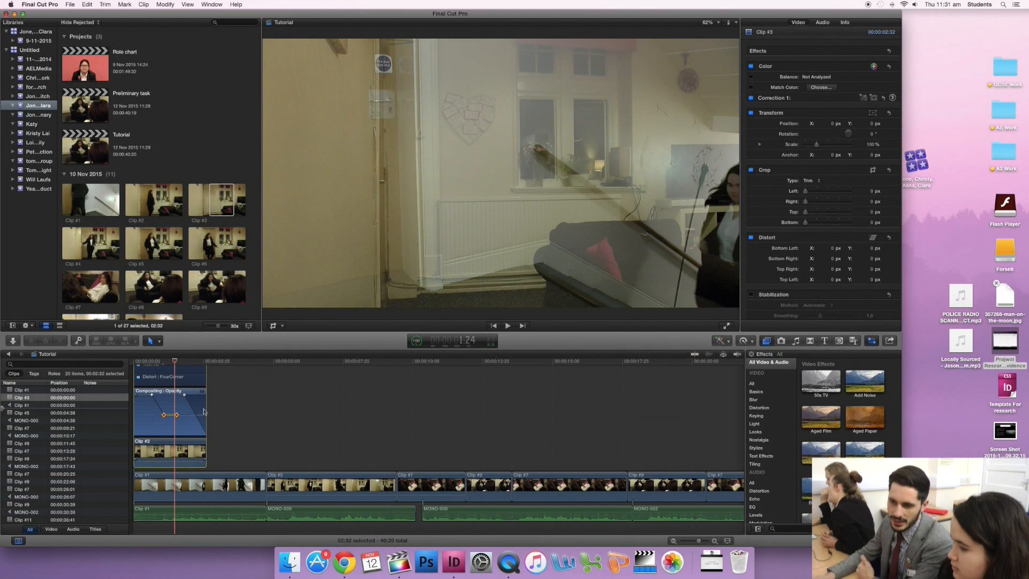
pyautogui.keyDown('alt'); pyautogui.click(195, 415); pyautogui.keyUp('alt')
pyautogui.moveTo(195, 416); pyautogui.dragTo(194, 402)
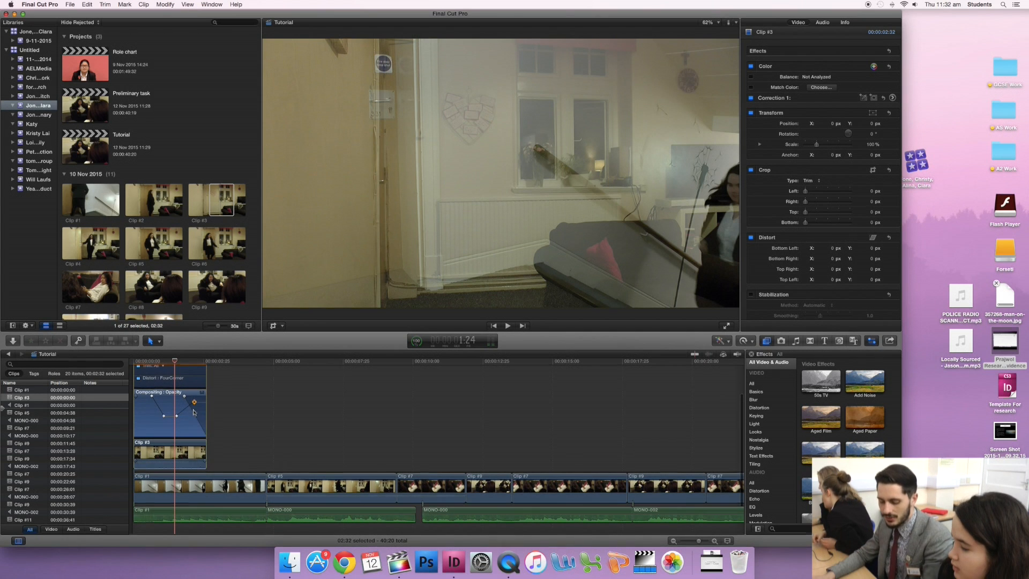
# - Undo the added opacity keyframes on Clip #3 and remove its fade-out so the opacity line is flat
pyautogui.press('Delete')
pyautogui.press('super+z')
pyautogui.press('super+z')
pyautogui.press('super+z')
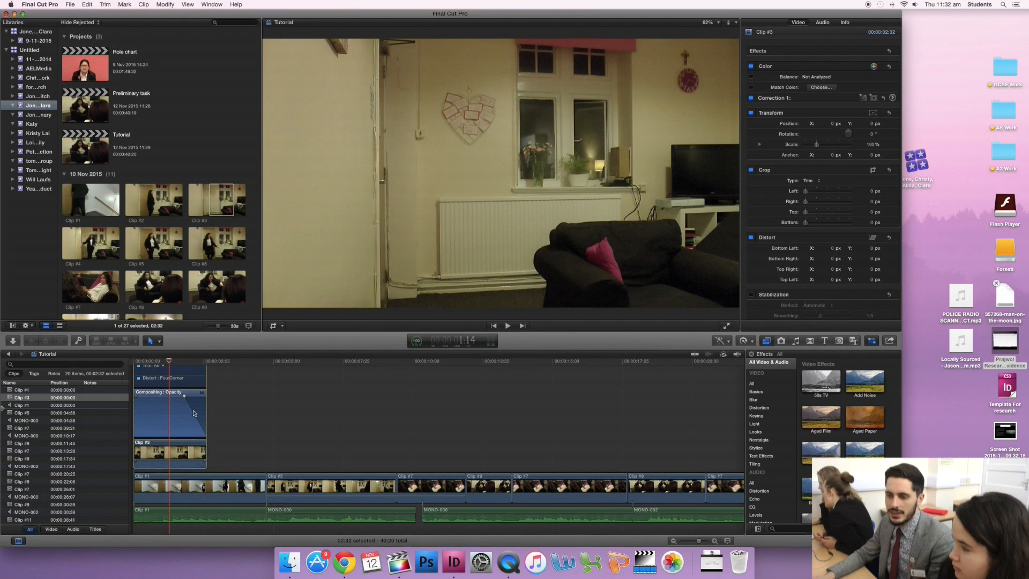
pyautogui.moveTo(184, 396); pyautogui.dragTo(220, 398)
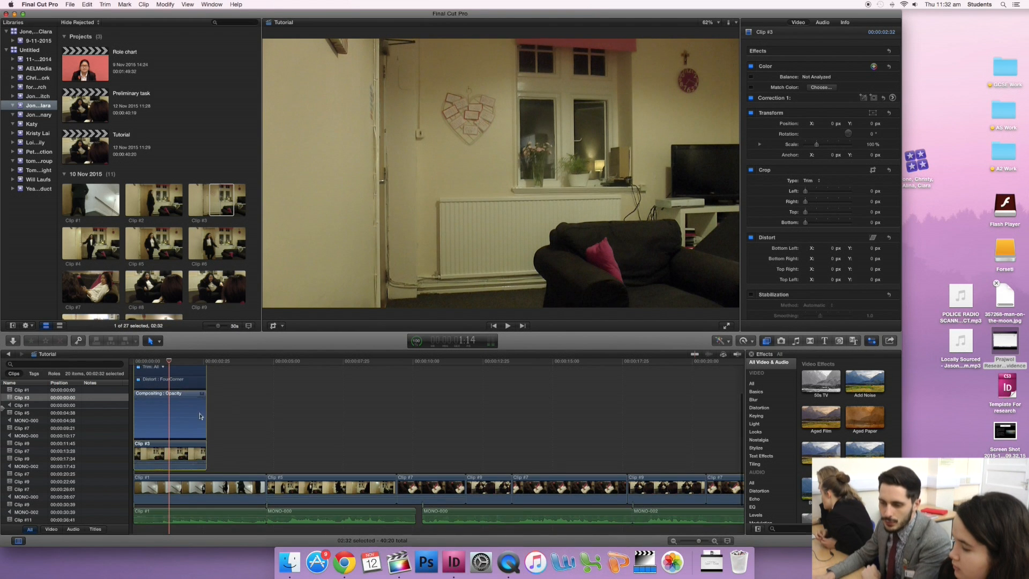
# - Close the video animation editor of Clip #3
pyautogui.scroll(-2, 226, 414)
pyautogui.scroll(4, 227, 415)
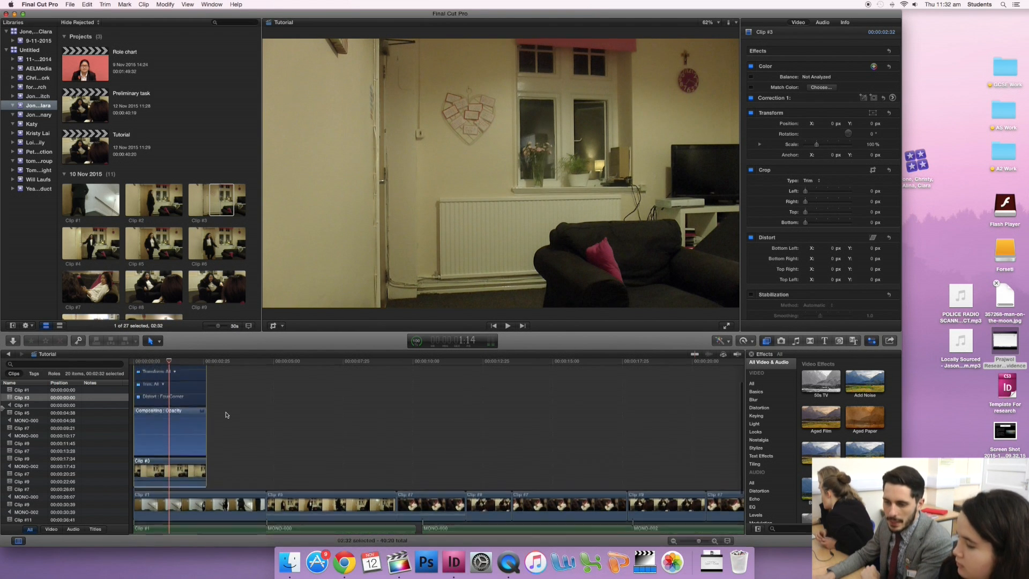
pyautogui.click(175, 497)
pyautogui.scroll(5, 214, 420)
pyautogui.click(139, 387)
pyautogui.scroll(-3, 193, 416)
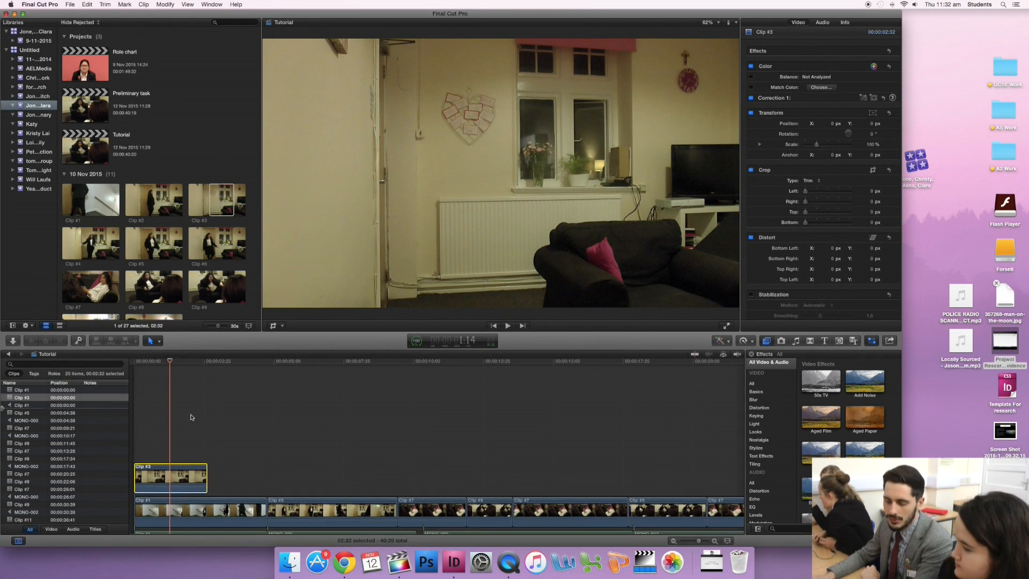
# - Transform Clip #3 to about 36% scale and move it to the lower-left corner of the frame as a picture-in-picture
pyautogui.scroll(-1, 193, 414)
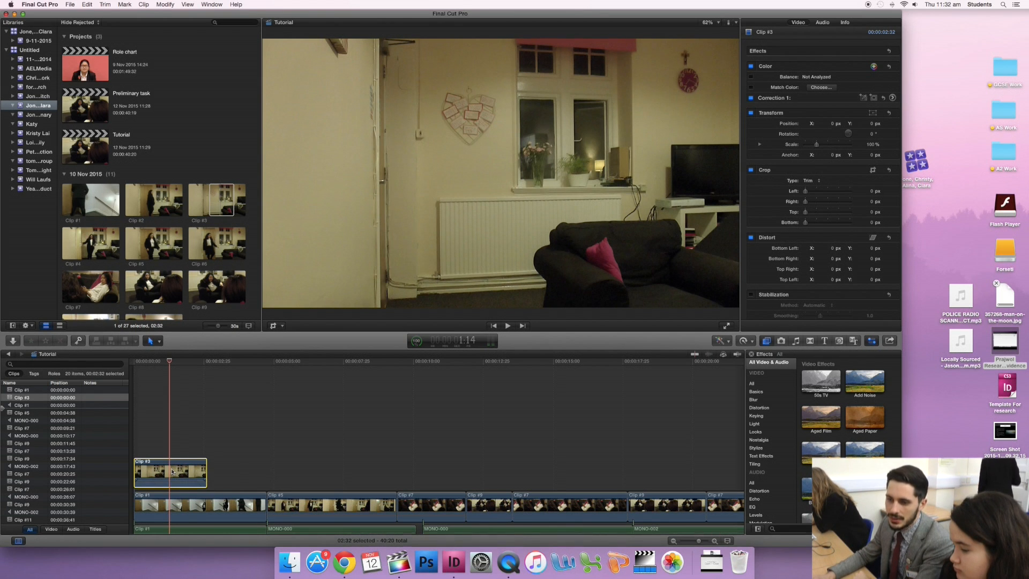
pyautogui.hscroll(-1, 184, 486)
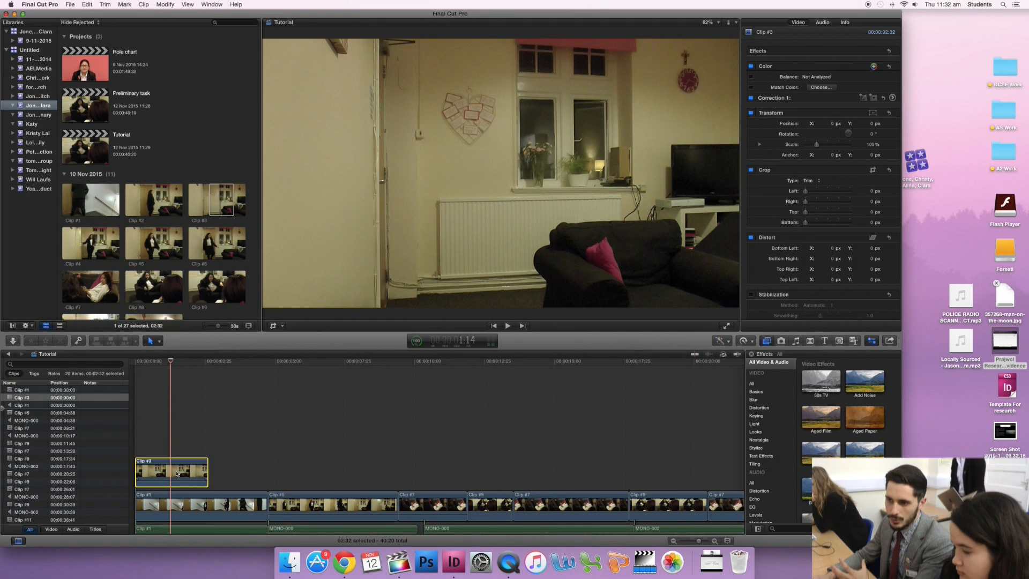
pyautogui.click(283, 326)
pyautogui.click(302, 337)
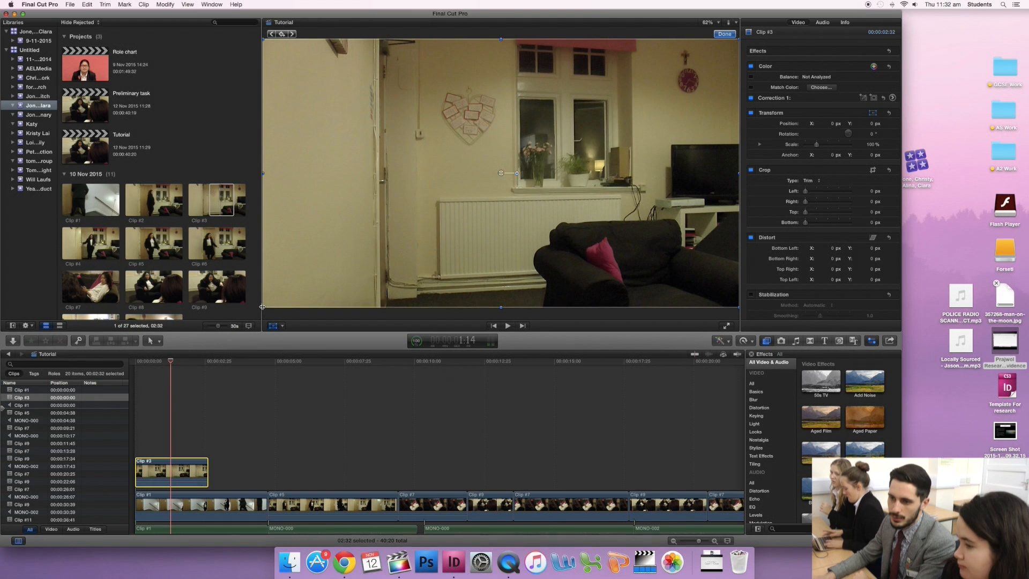
pyautogui.moveTo(263, 307); pyautogui.dragTo(415, 222)
pyautogui.moveTo(501, 173); pyautogui.dragTo(364, 247)
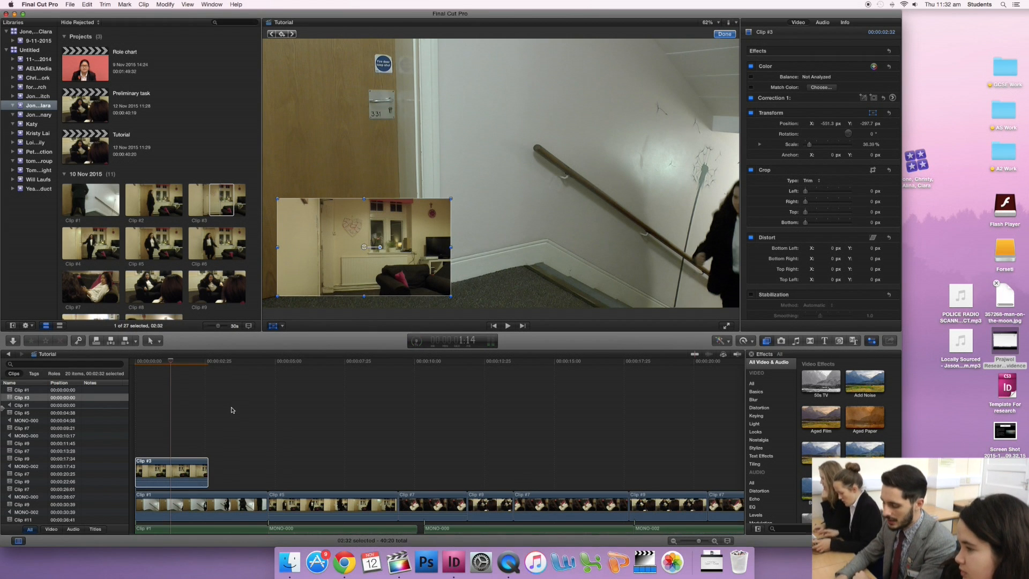
# - Show the video animation for Clip #3 and move the playhead back to 0:15
pyautogui.rightClick(171, 467)
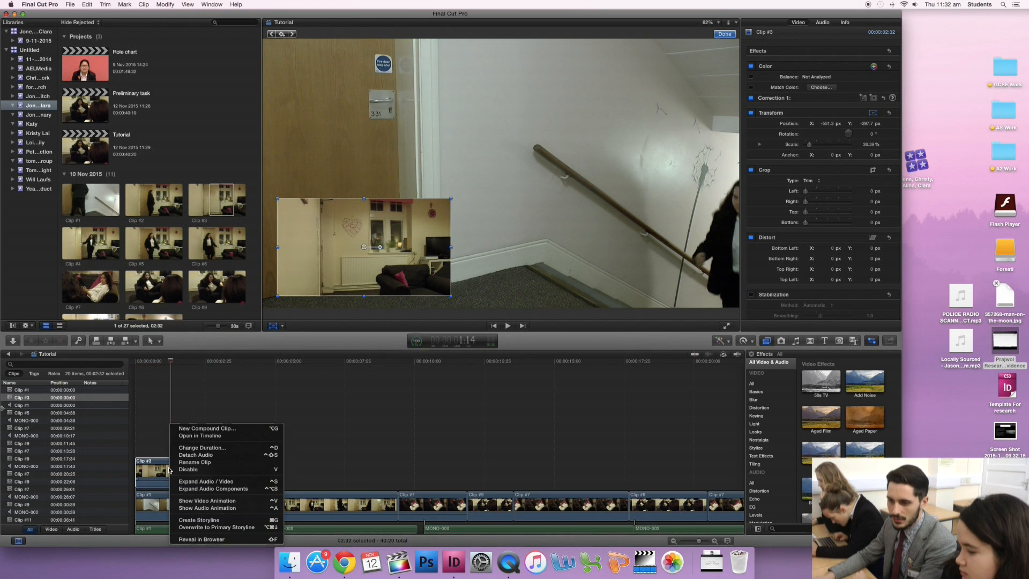
pyautogui.click(199, 501)
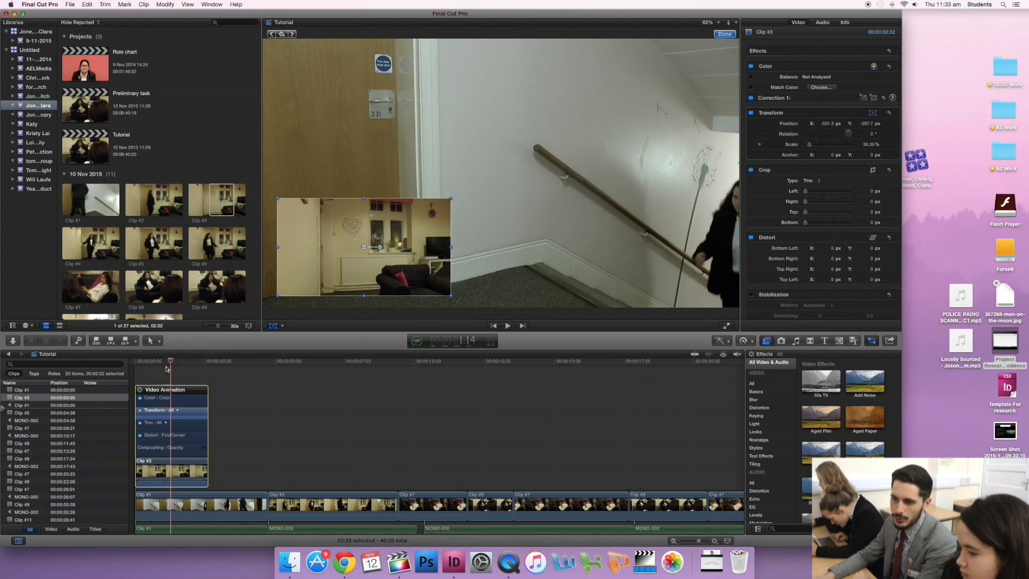
pyautogui.moveTo(171, 363); pyautogui.dragTo(143, 367)
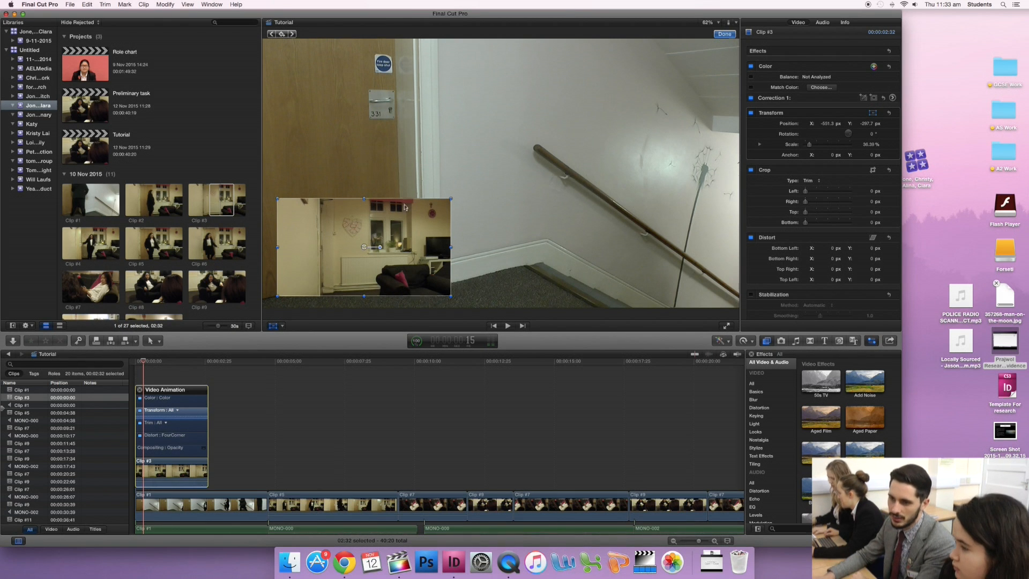
# - Try trimming the sides of Clip #3's picture with Crop, about 530 px off the left and 250 px off the right
pyautogui.click(282, 327)
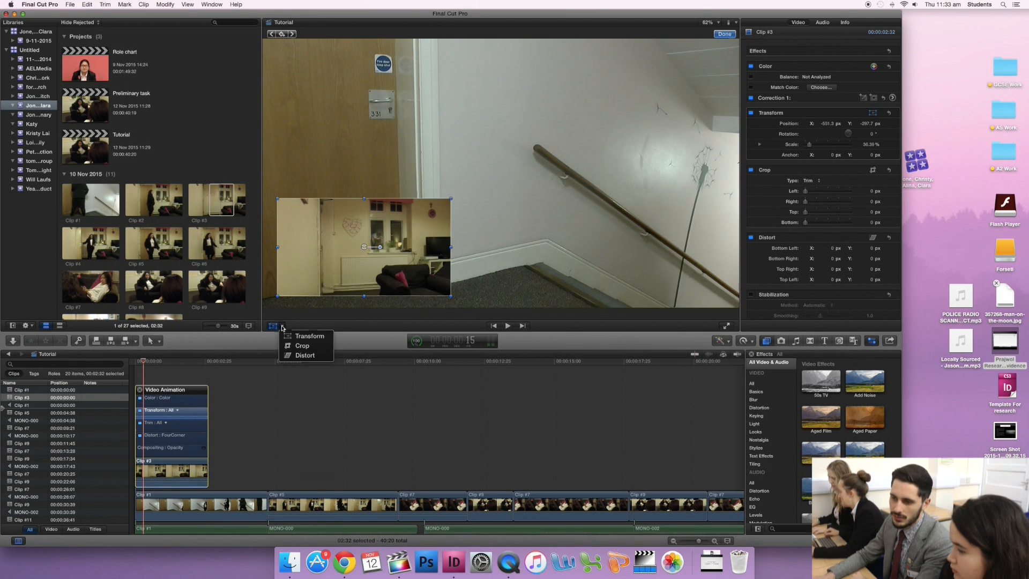
pyautogui.click(300, 346)
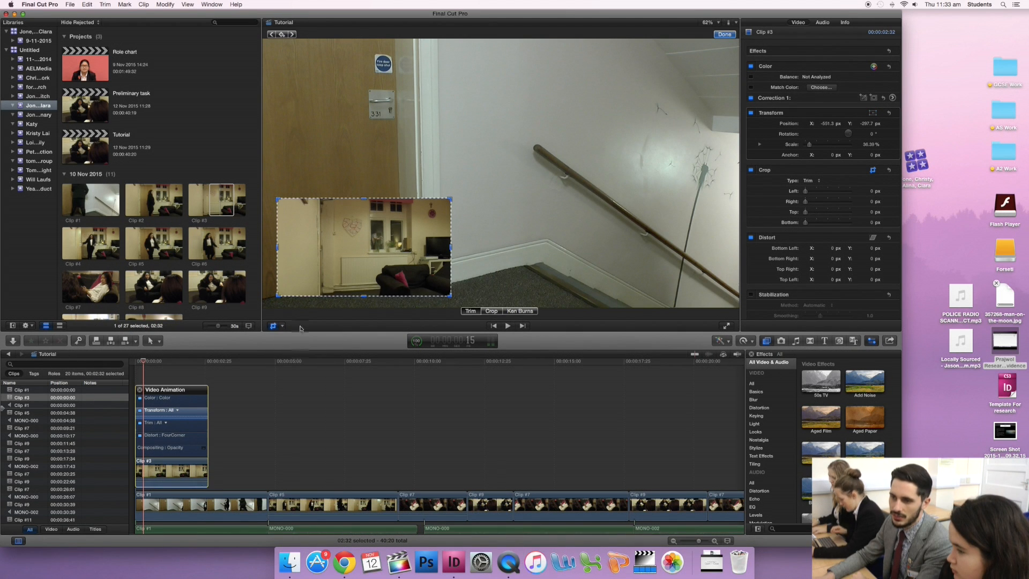
pyautogui.moveTo(278, 248); pyautogui.dragTo(326, 247)
pyautogui.moveTo(453, 248); pyautogui.dragTo(428, 248)
pyautogui.click(467, 269)
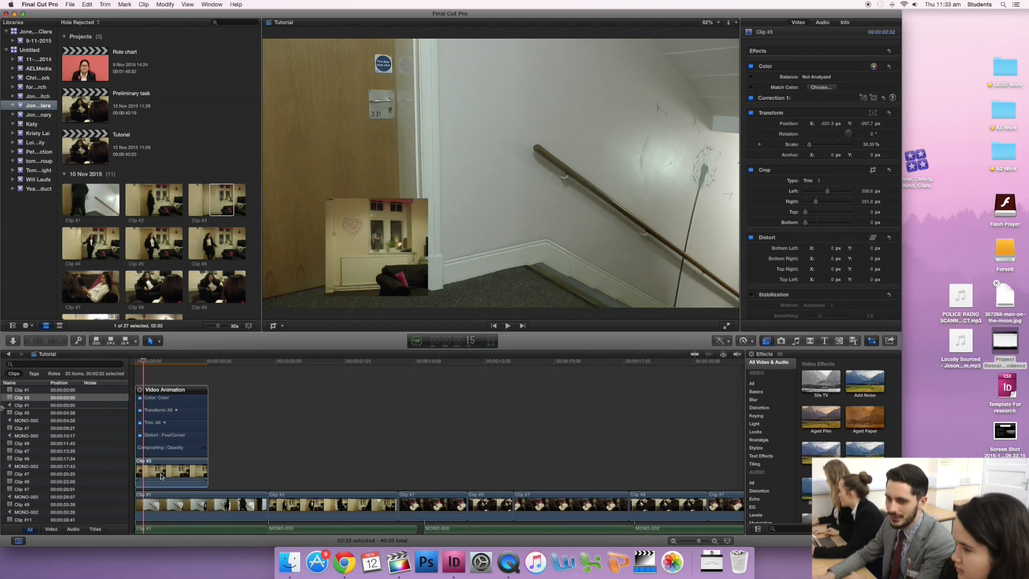
# - Undo both side trims and the repositioning of Clip #3, and close its video animation editor
pyautogui.press('super+z')
pyautogui.press('super+z')
pyautogui.press('super+z')
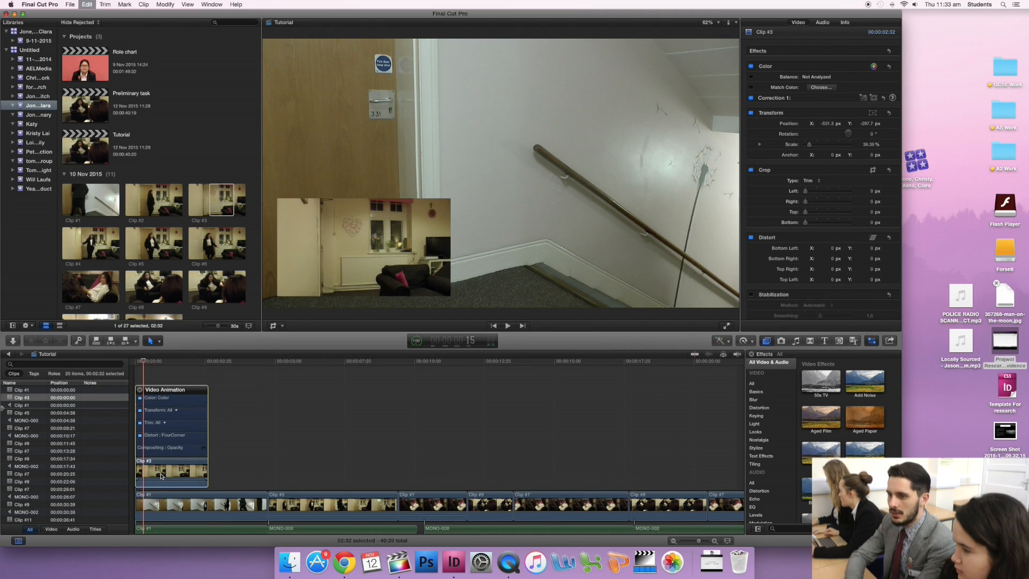
pyautogui.click(140, 391)
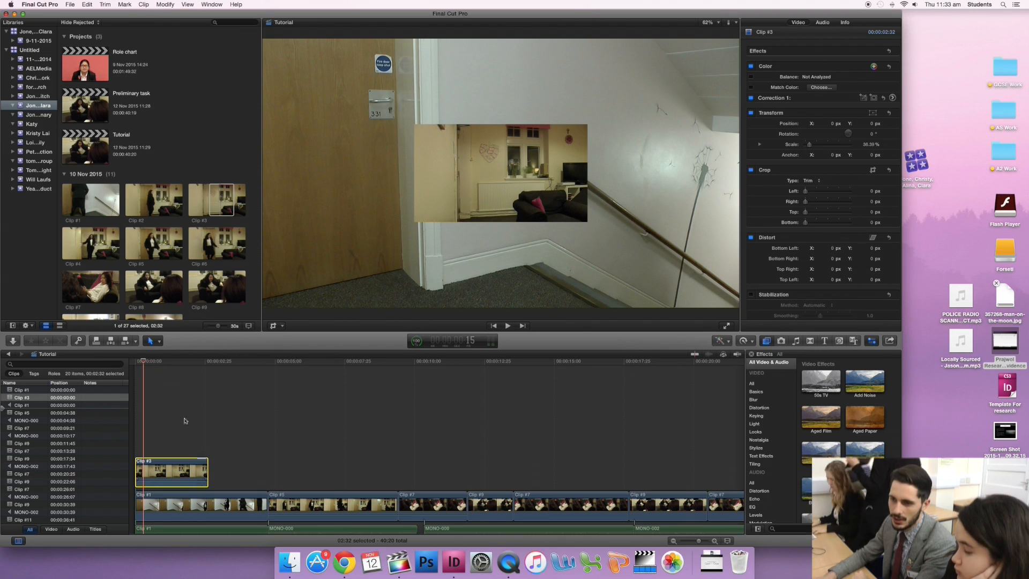
# - Try extending Clip #3's end on the timeline to about 3:46, and trim it back to a duration of about 2:23
pyautogui.click(160, 342)
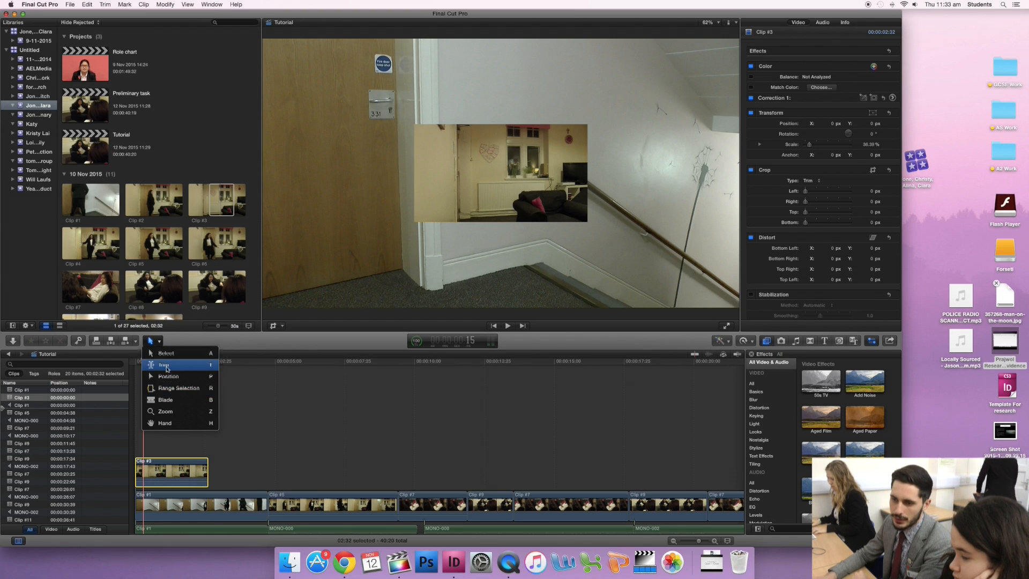
pyautogui.click(249, 477)
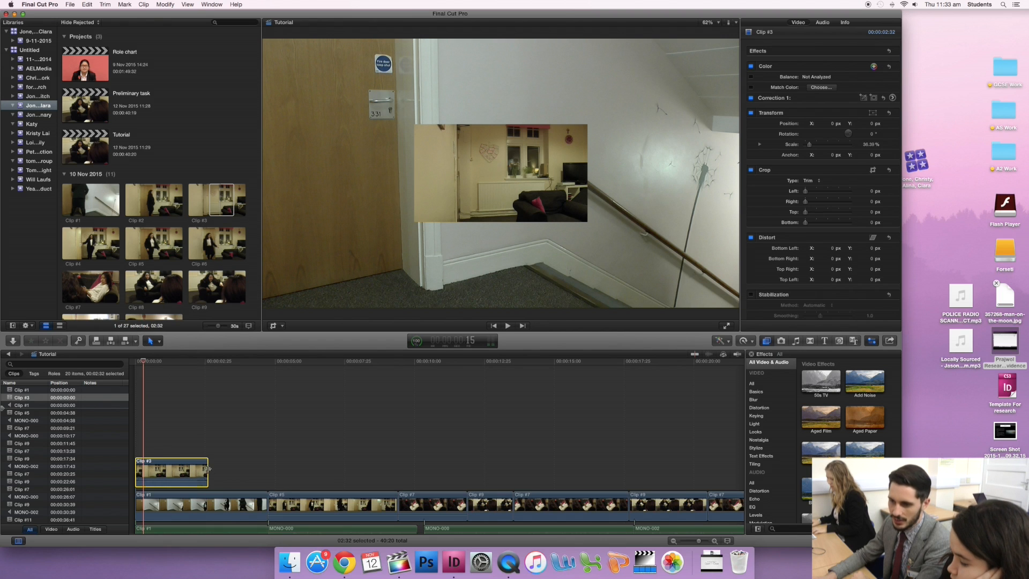
pyautogui.moveTo(207, 469); pyautogui.dragTo(294, 468)
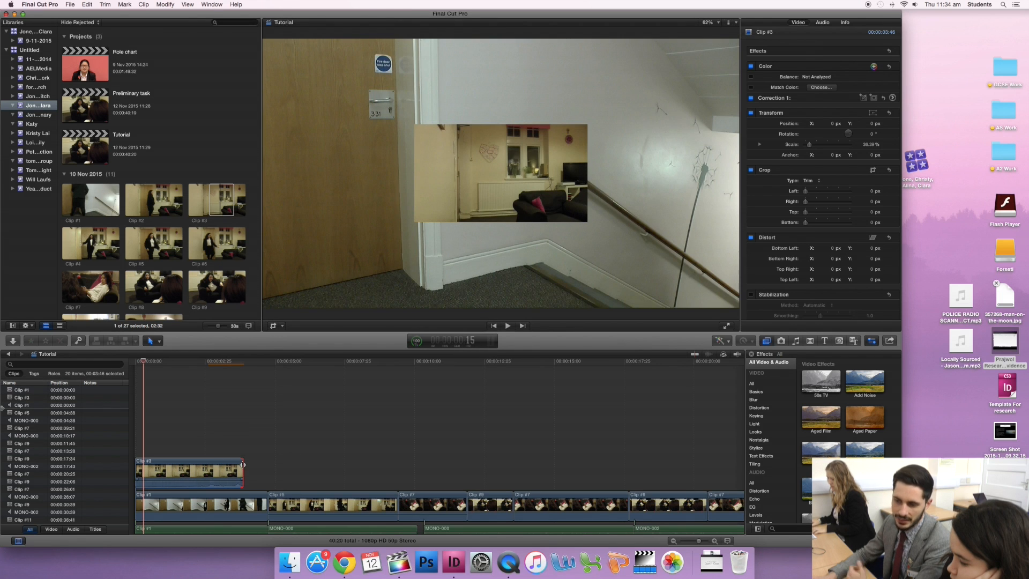
pyautogui.click(241, 470)
pyautogui.moveTo(242, 470); pyautogui.dragTo(202, 470)
# - Try shortening the ends of Clip #1 and the Clip #5 that follows it on the primary storyline
pyautogui.moveTo(264, 502); pyautogui.dragTo(247, 503)
pyautogui.moveTo(375, 498)
pyautogui.mouseDown()
pyautogui.moveTo(344, 501)
pyautogui.moveTo(366, 493)
pyautogui.mouseUp()
pyautogui.scroll(-1, 428, 456)
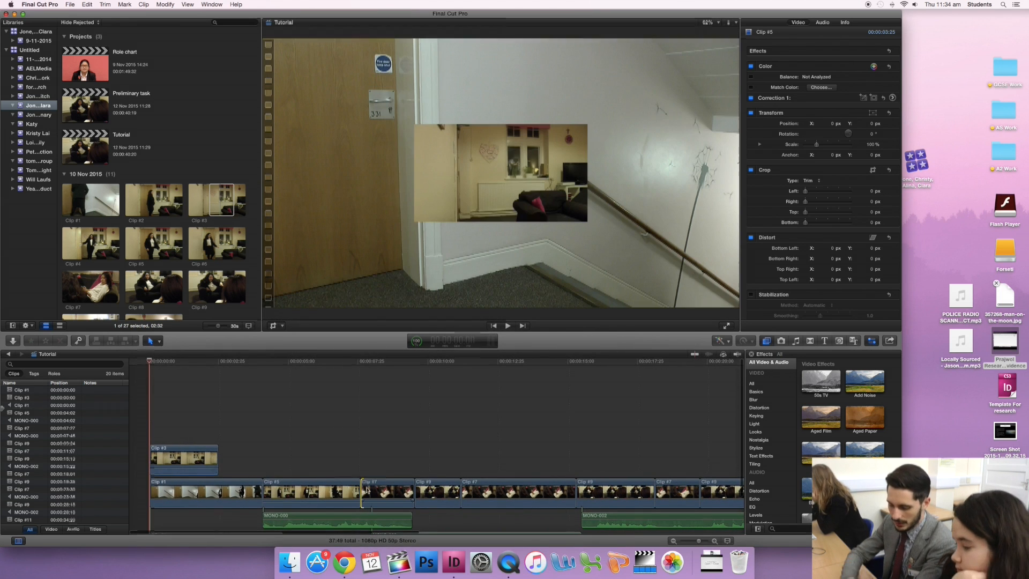
# - Undo the trims made to Clip #1 and Clip #5
pyautogui.press('super+z')
pyautogui.press('super+z')
pyautogui.press('super+z')
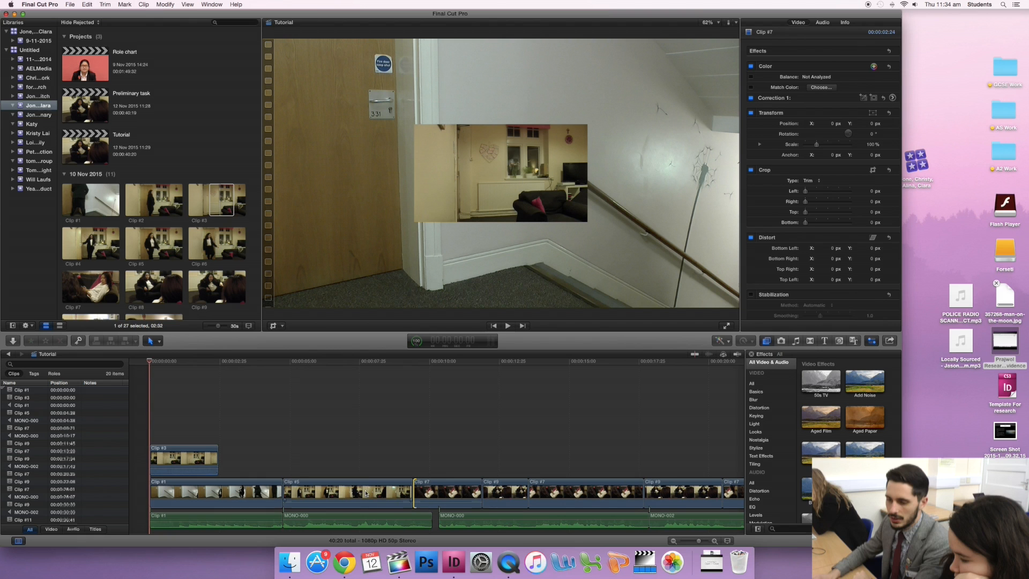
# - Cut Clip #5 on the primary storyline with the Blade tool at about 6:22, 7:42 and 8:30
pyautogui.scroll(-2, 340, 405)
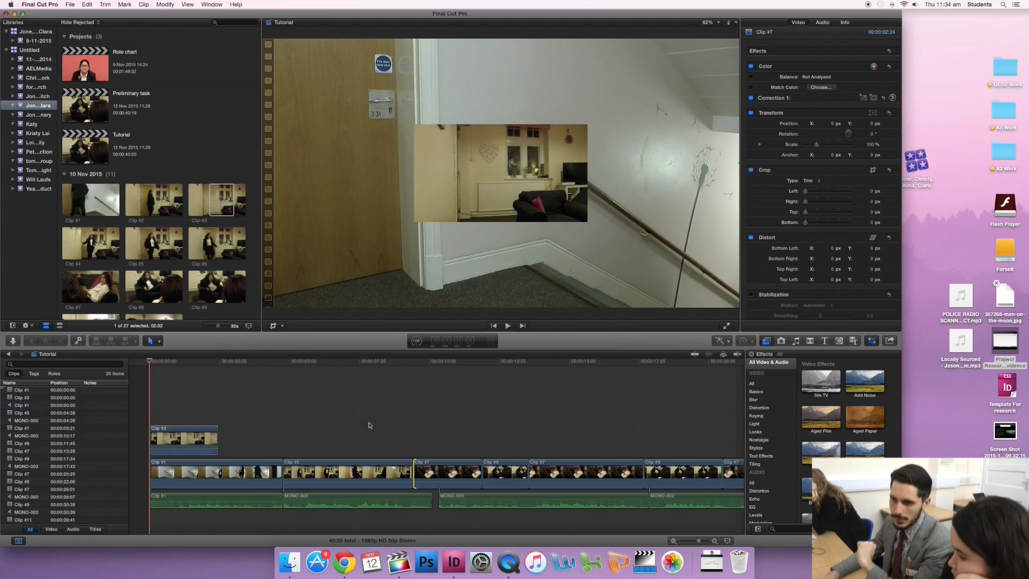
pyautogui.click(160, 342)
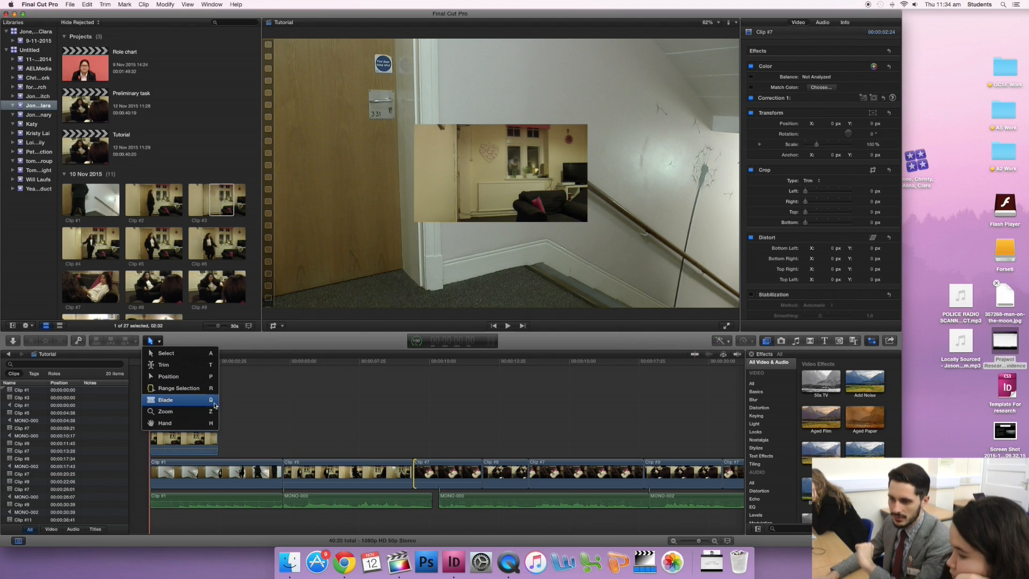
pyautogui.click(343, 405)
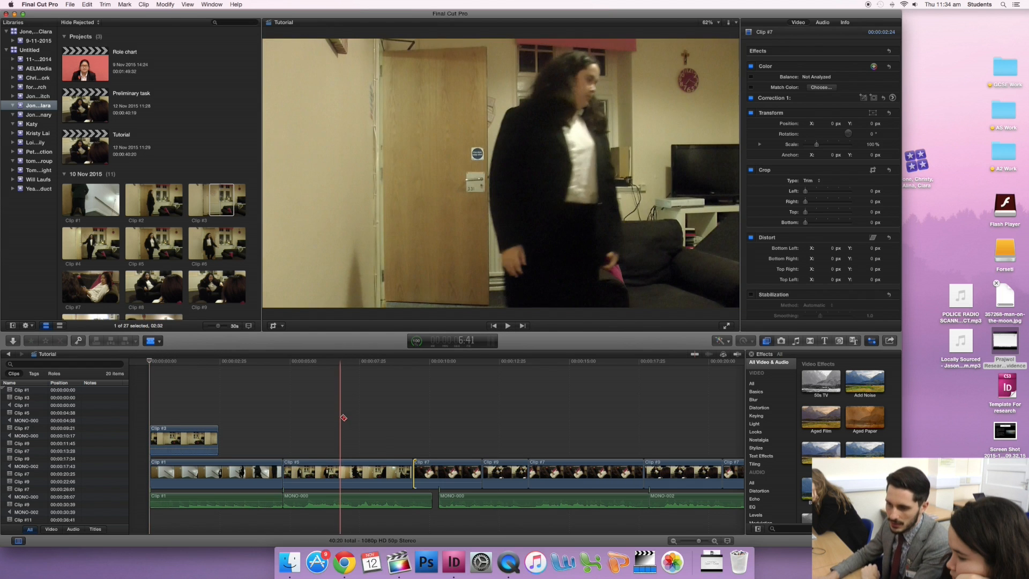
pyautogui.click(330, 471)
pyautogui.click(369, 472)
pyautogui.click(392, 472)
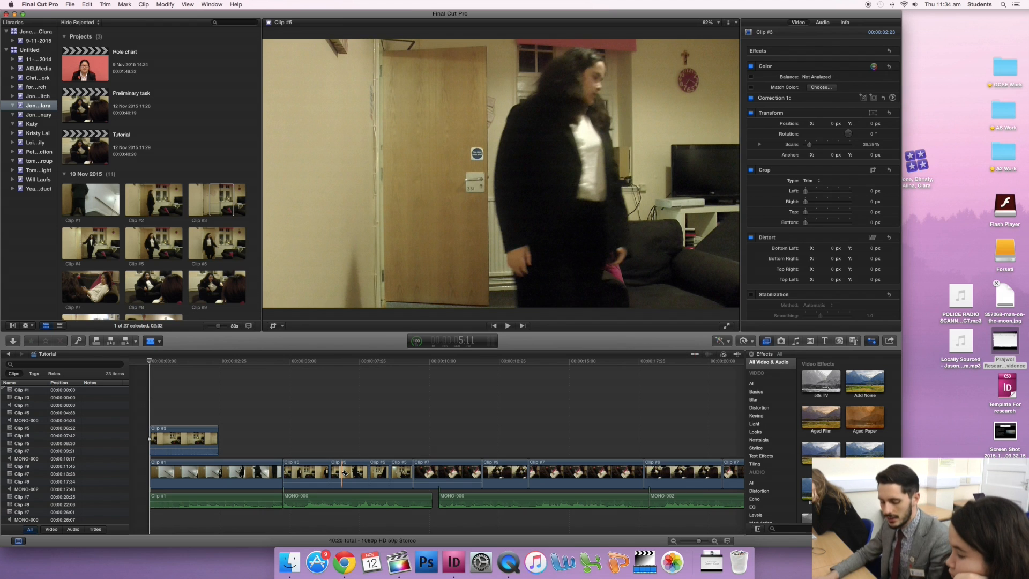
# - Switch back to the Select tool and delete two of the cut pieces of Clip #5, starting with the one at 6:22
pyautogui.press('a')
pyautogui.click(346, 473)
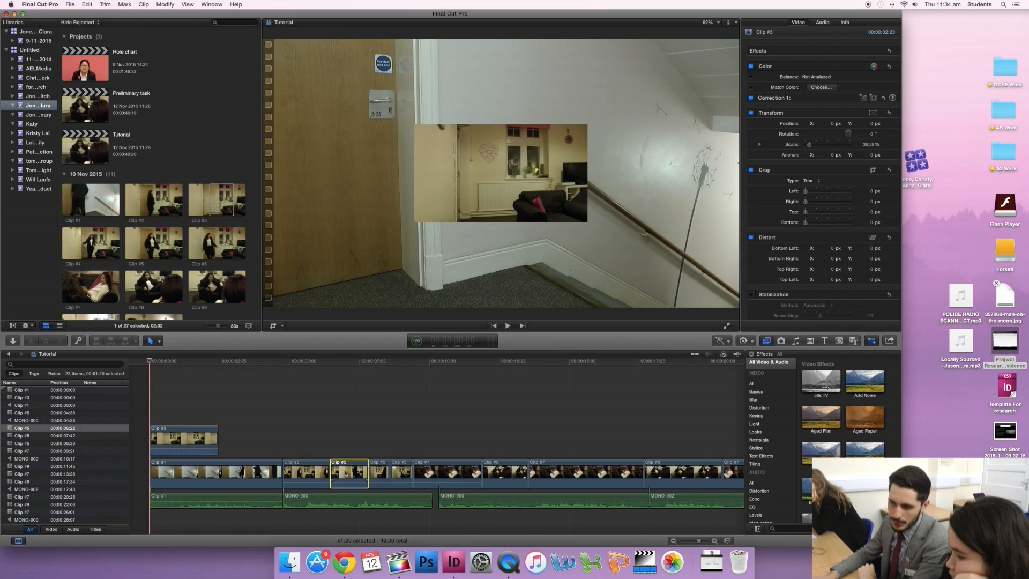
pyautogui.click(159, 341)
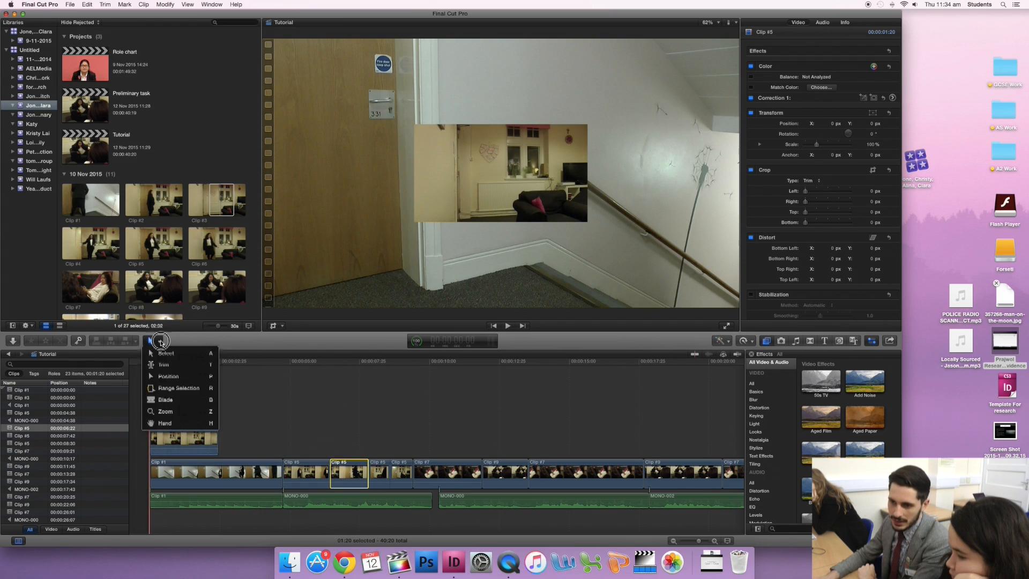
pyautogui.click(163, 351)
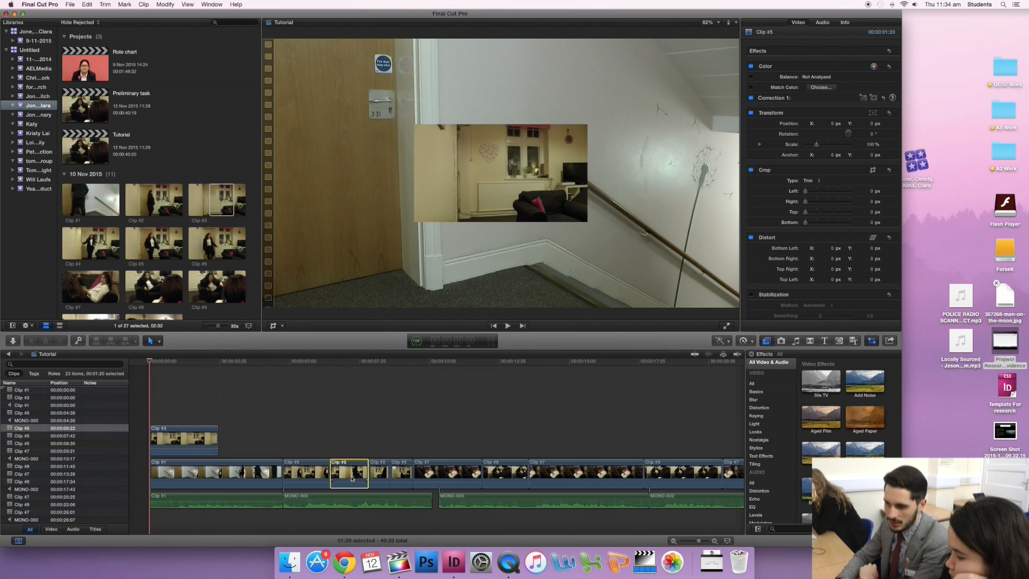
pyautogui.press('Delete')
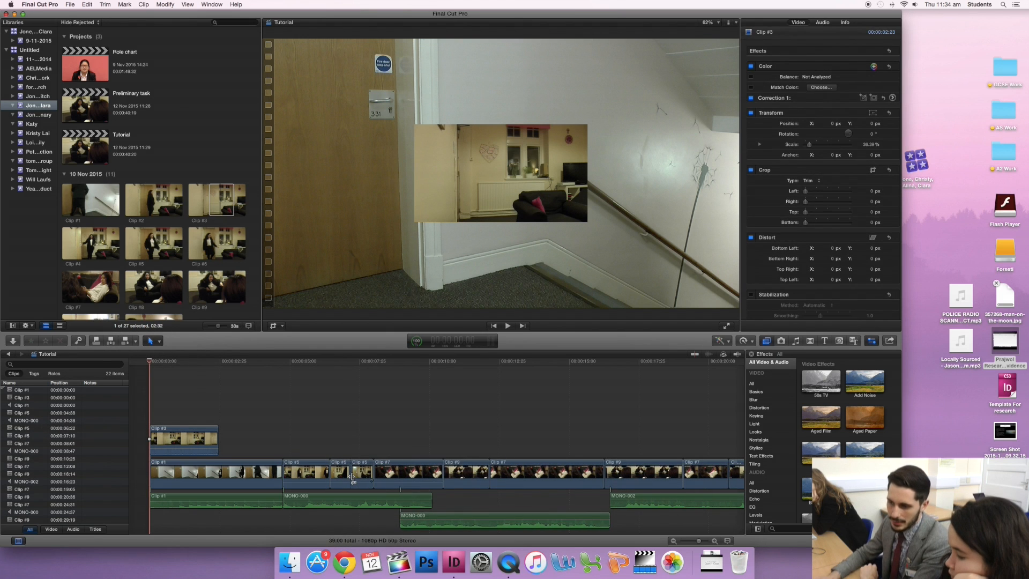
pyautogui.click(349, 475)
pyautogui.press('Delete')
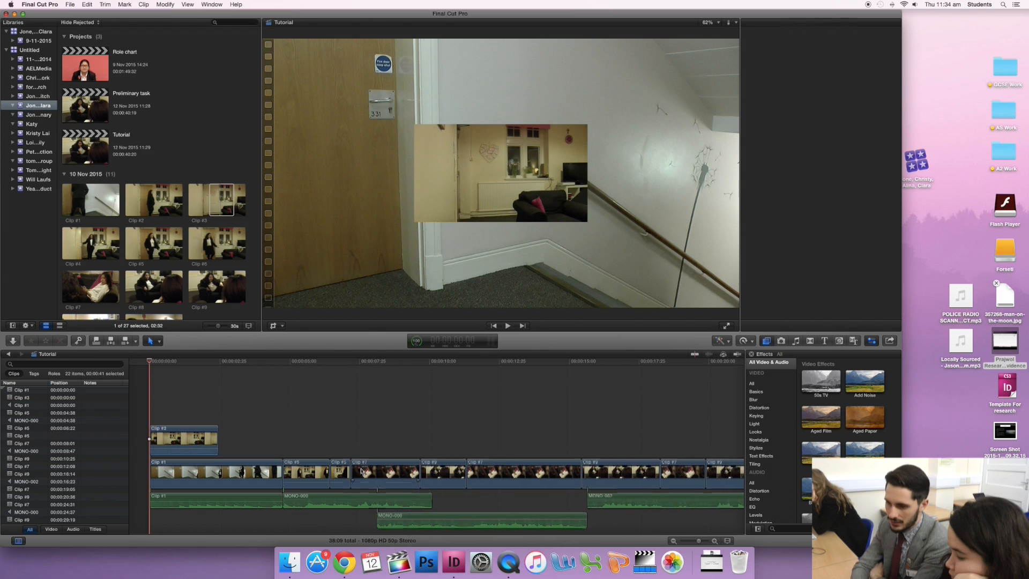
# - Undo both deletions and the last two blade cuts, keeping only the cut in Clip #5 at 6:22
pyautogui.press('super+z')
pyautogui.press('super+z')
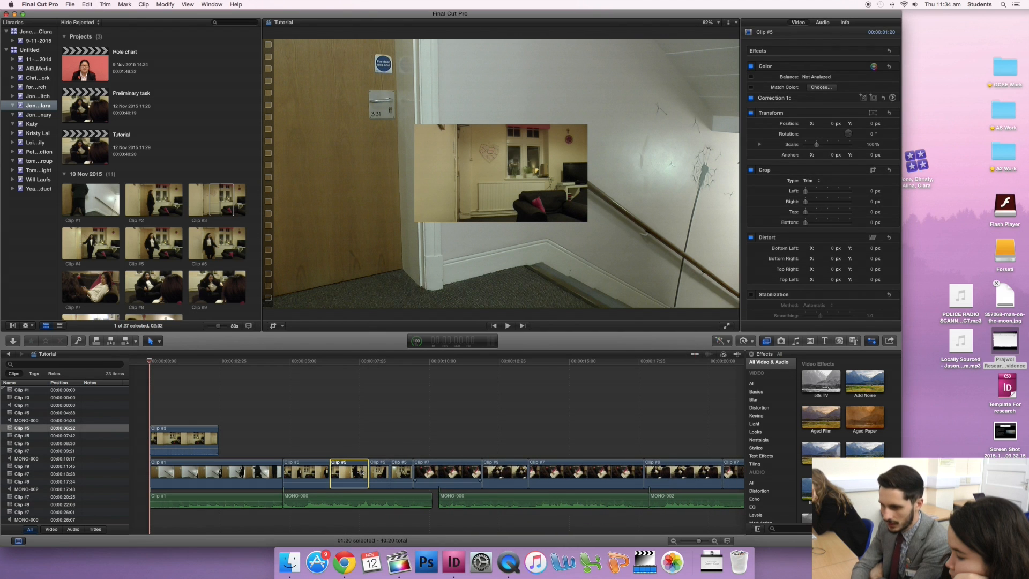
pyautogui.press('super+z')
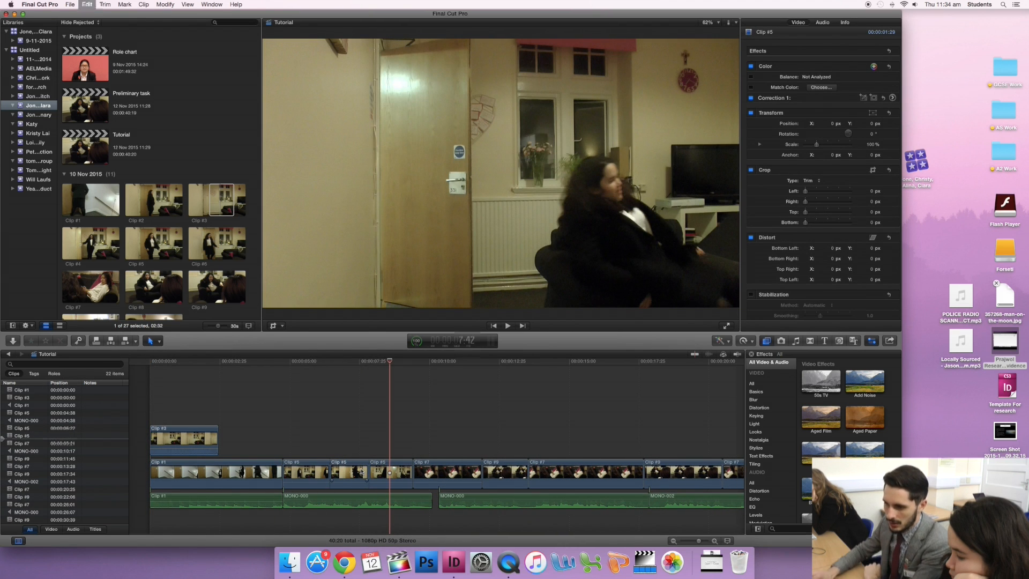
pyautogui.press('super+z')
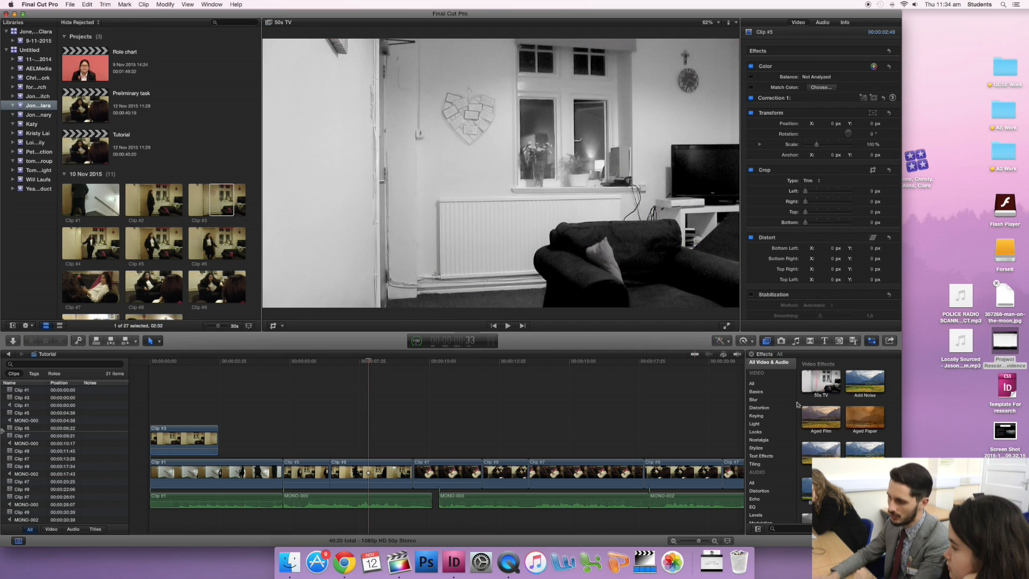
# - Browse the audio Distortion effects and return to the list of all video effects
pyautogui.scroll(-3, 761, 423)
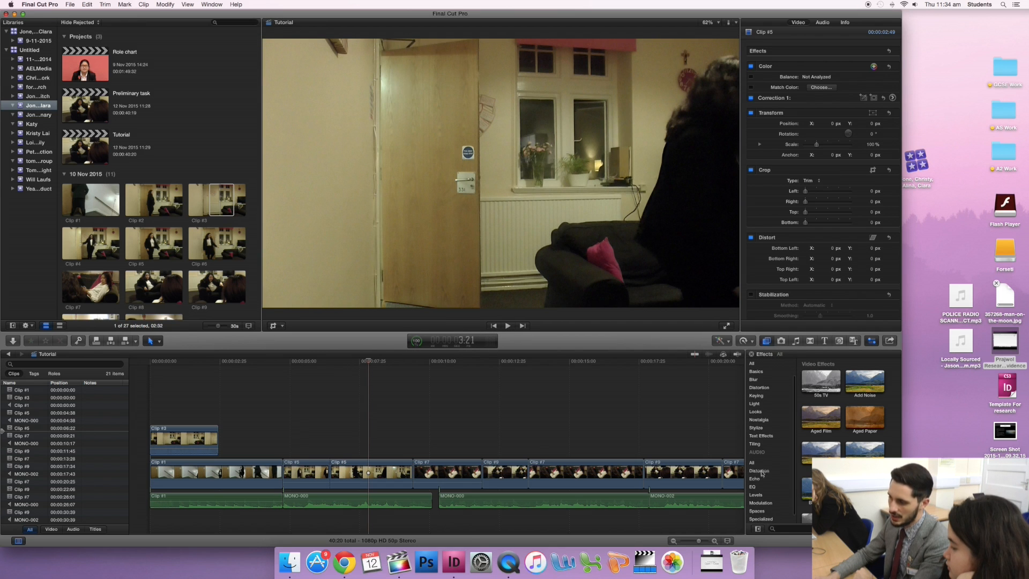
pyautogui.click(759, 471)
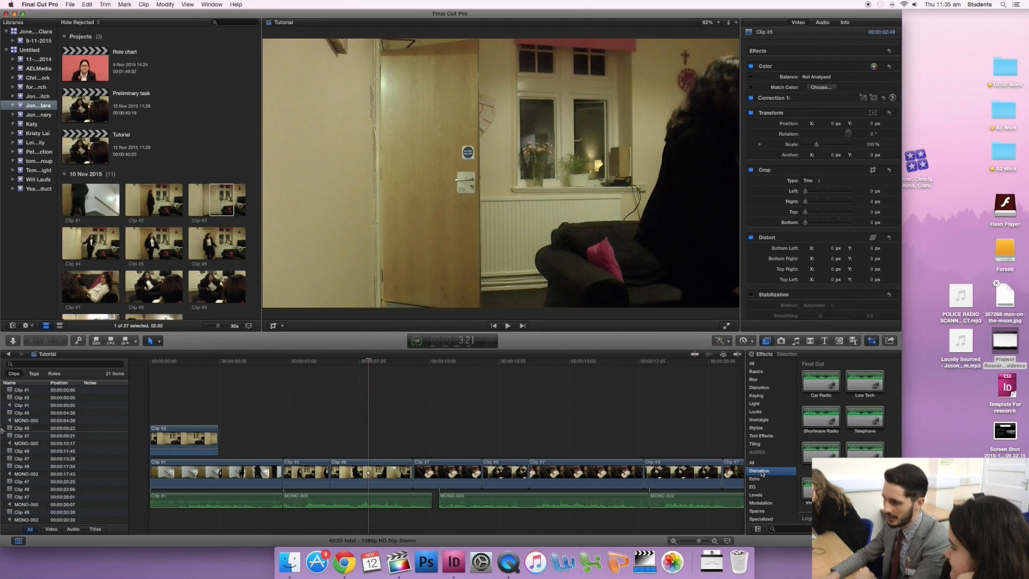
pyautogui.click(755, 362)
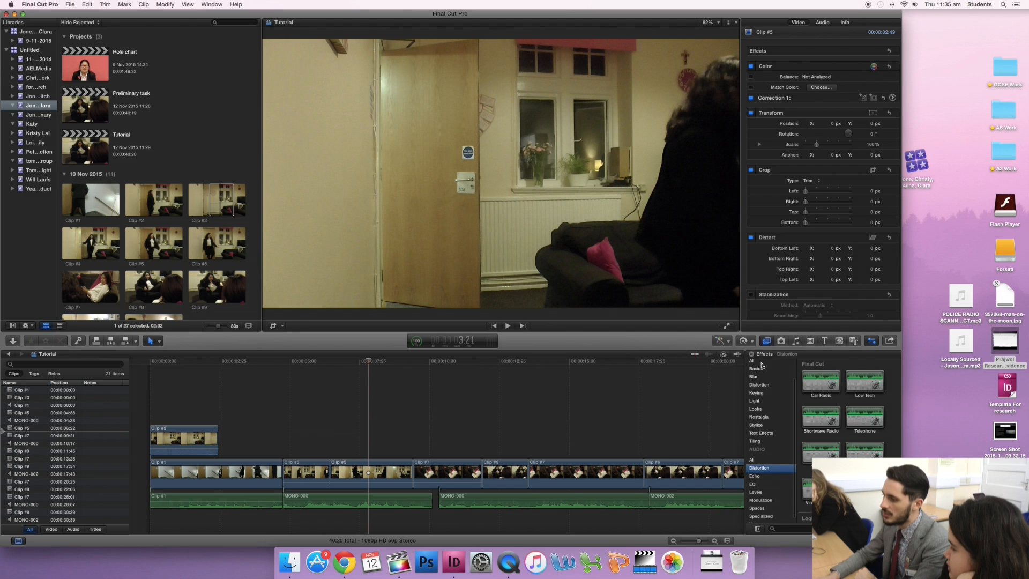
pyautogui.scroll(-5, 825, 409)
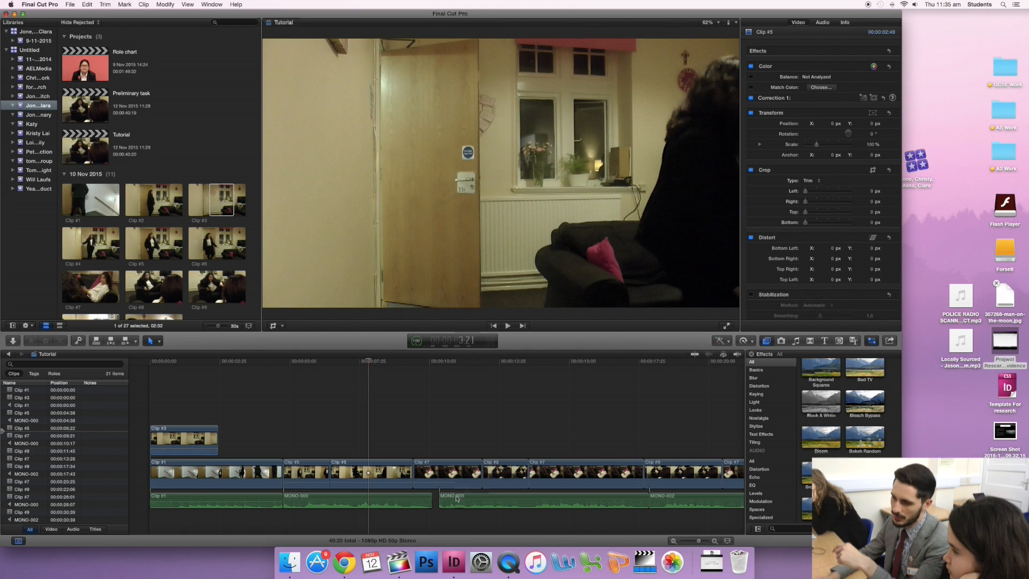
# - Preview Bloom and Bokeh Random on the Clip #5 piece at 6:22, apply Bokeh Random to it, and move the playhead to 7:19
pyautogui.click(355, 480)
pyautogui.scroll(-1, 825, 442)
pyautogui.click(825, 442)
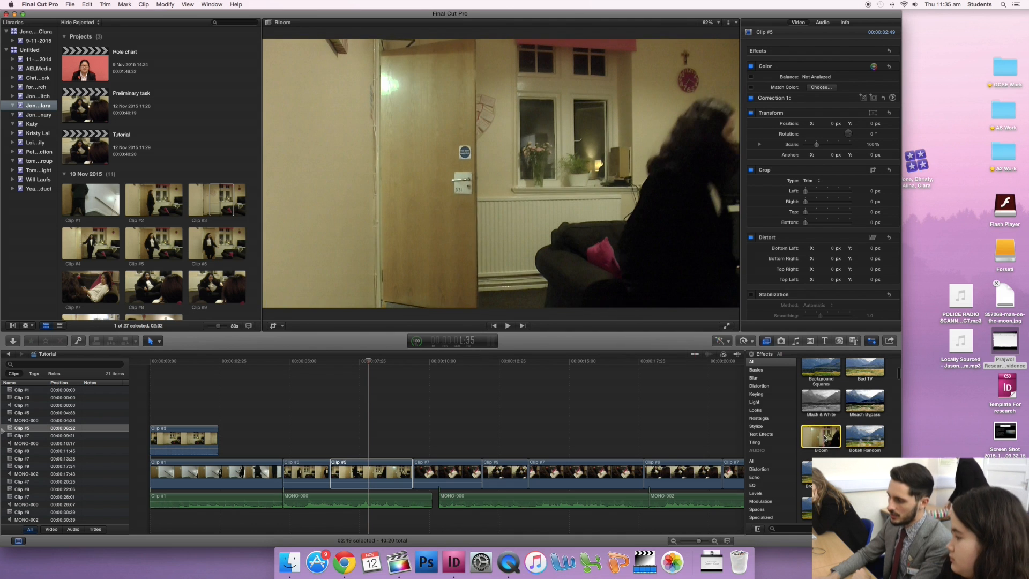
pyautogui.click(860, 434)
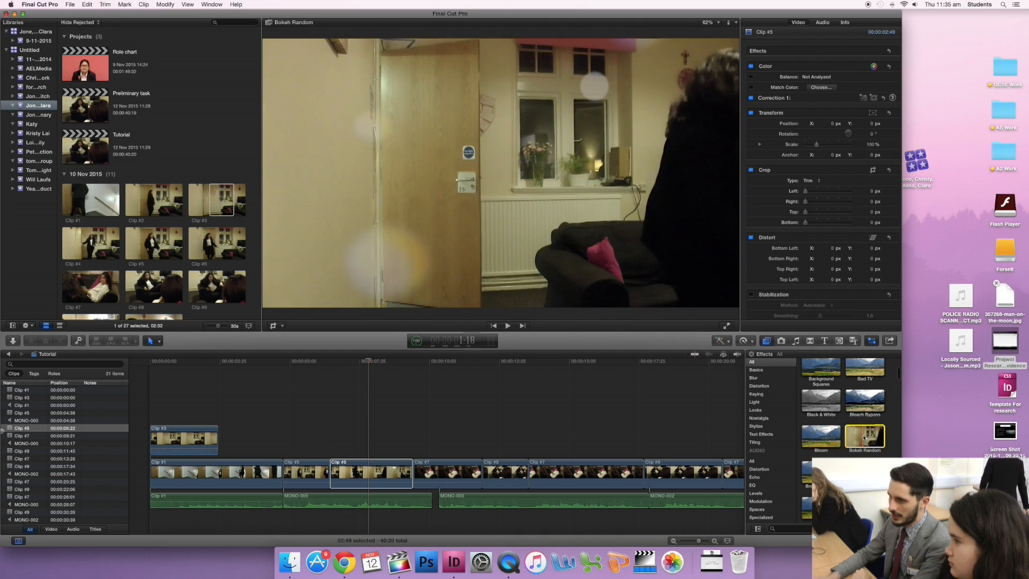
pyautogui.moveTo(864, 437); pyautogui.dragTo(374, 476)
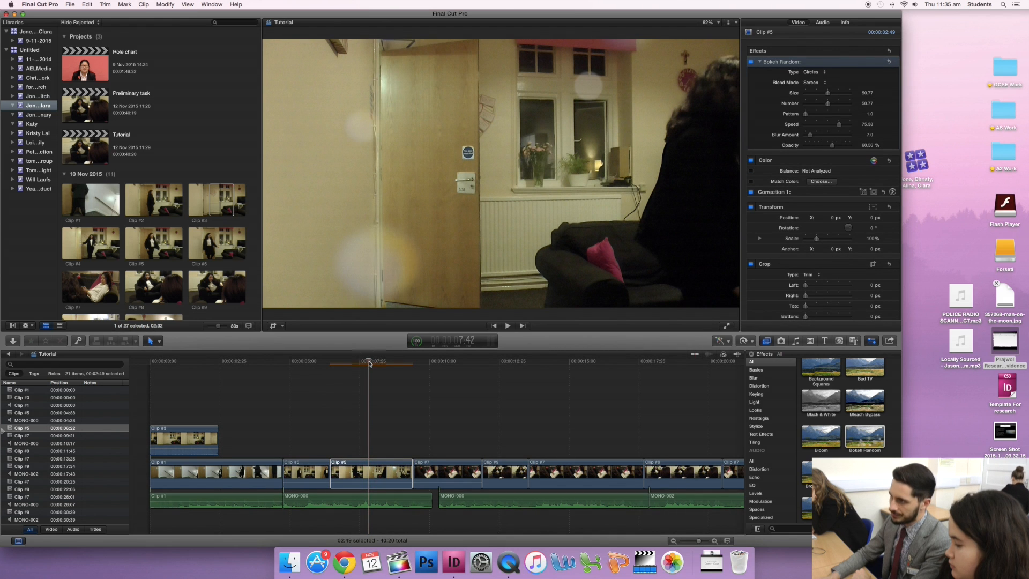
pyautogui.click(354, 363)
pyautogui.moveTo(354, 365)
pyautogui.mouseDown()
pyautogui.moveTo(340, 362)
pyautogui.moveTo(411, 363)
pyautogui.moveTo(356, 364)
pyautogui.mouseUp()
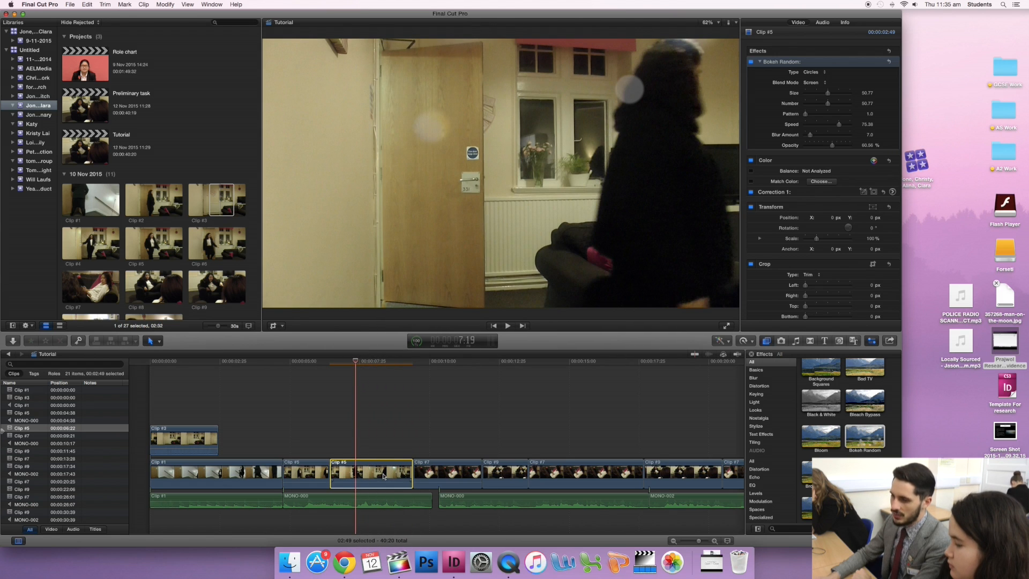
# - Keep Bokeh Random's Circles type and Screen blend mode, and adjust Size to about 73, Number 53, Pattern 7.5 and Speed 53.5
pyautogui.click(812, 73)
pyautogui.click(814, 73)
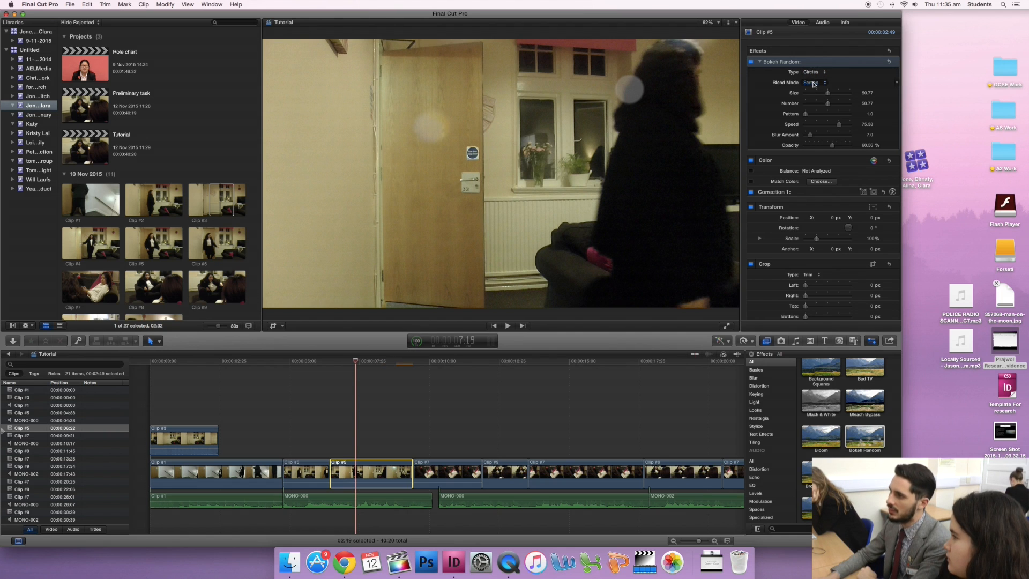
pyautogui.click(814, 83)
pyautogui.click(813, 83)
pyautogui.moveTo(828, 94); pyautogui.dragTo(818, 115)
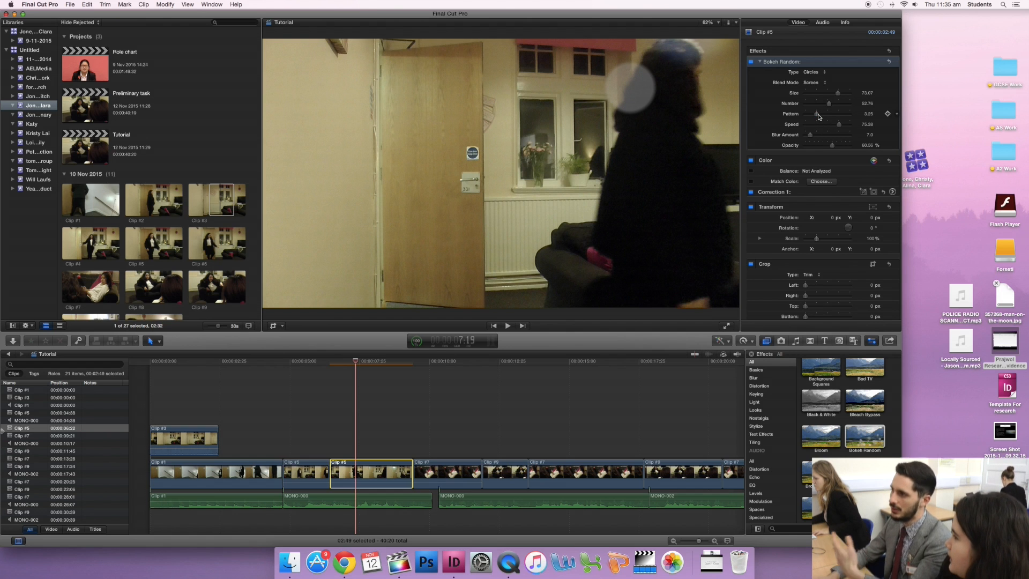
pyautogui.moveTo(819, 114); pyautogui.dragTo(825, 137)
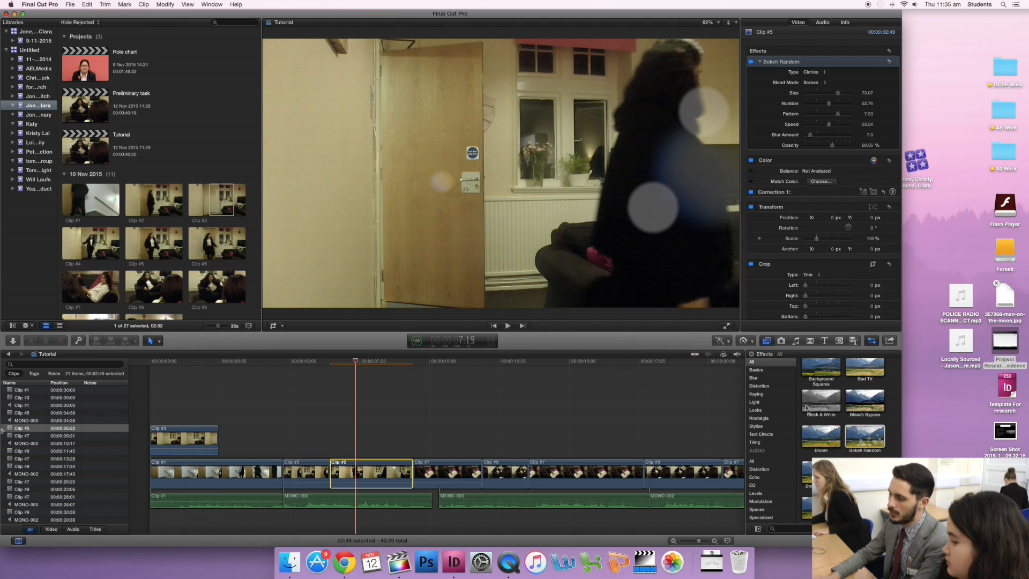
pyautogui.click(749, 58)
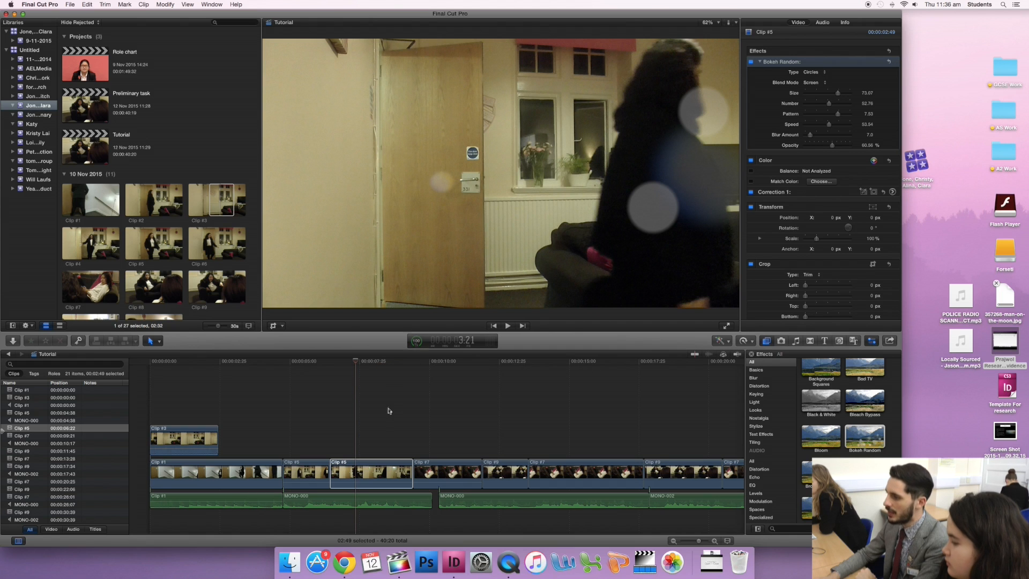
# - Add the Black & White effect to the same Clip #5 piece and lower its Amount to about 67
pyautogui.click(350, 474)
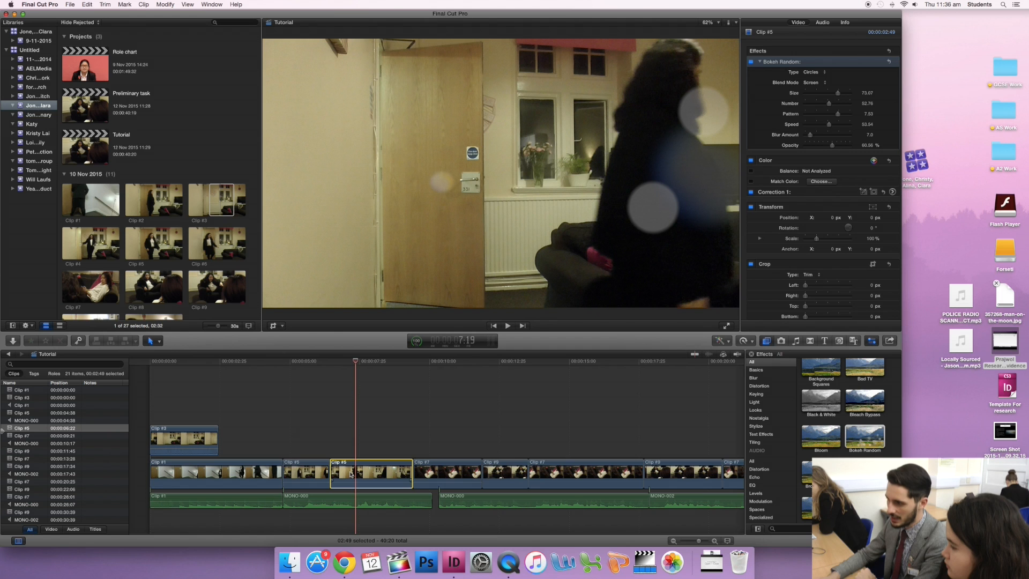
pyautogui.moveTo(820, 401); pyautogui.dragTo(367, 474)
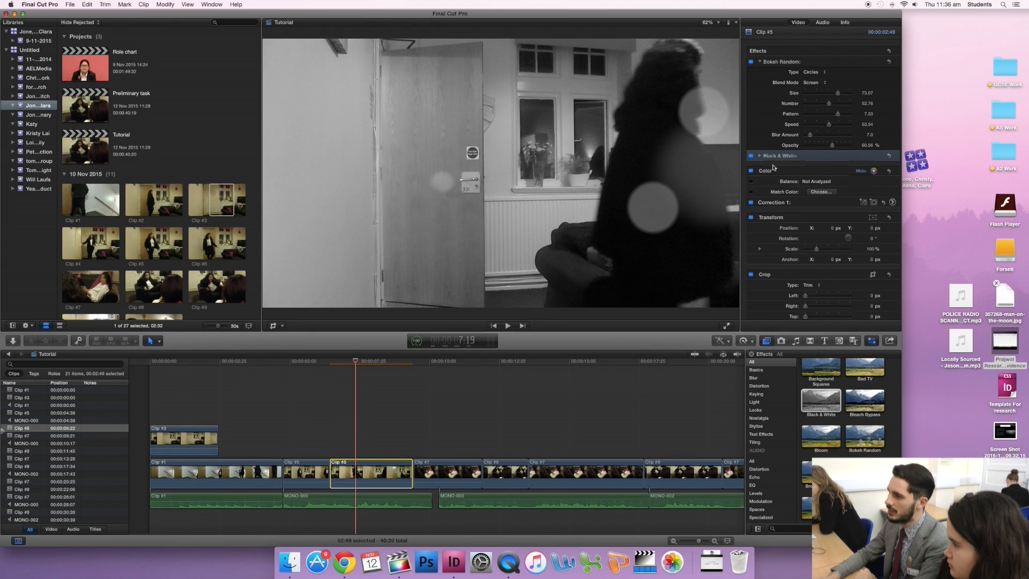
pyautogui.click(760, 156)
pyautogui.moveTo(850, 167); pyautogui.dragTo(836, 167)
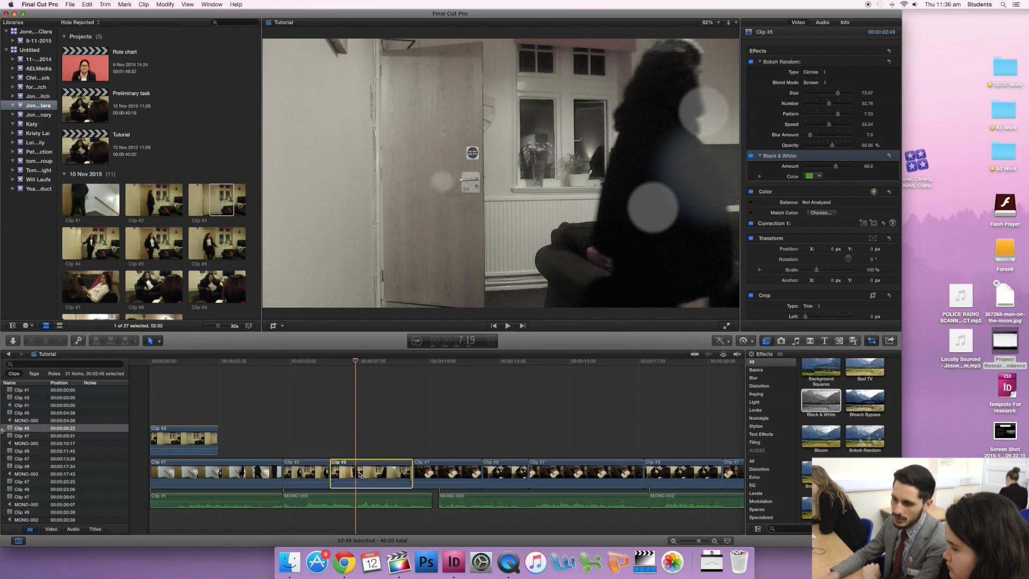
# - Copy the Clip #5 piece and paste only its Black & White attribute onto the four clips that follow it, with keyframes set to Maintain Timing
pyautogui.click(87, 4)
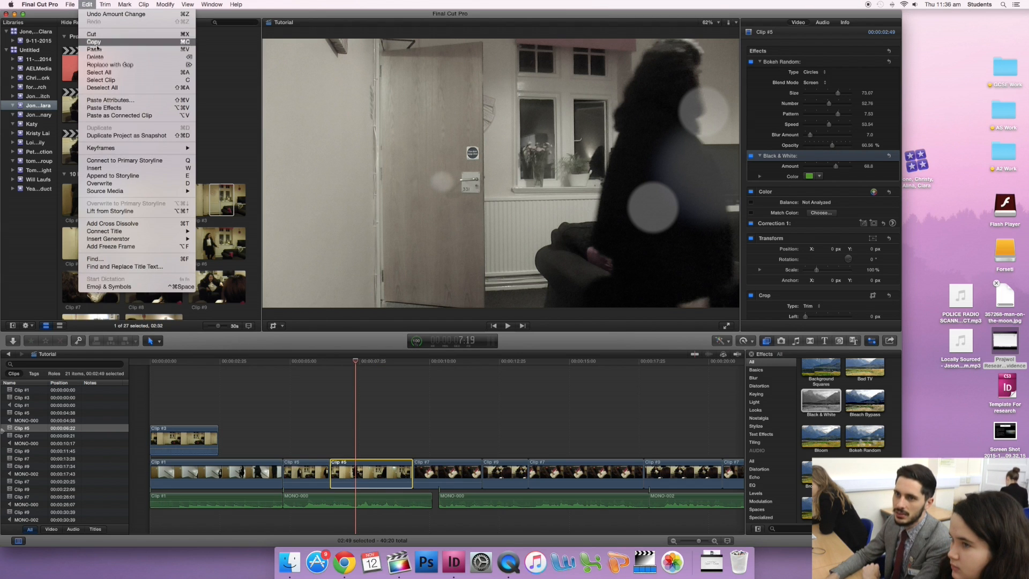
pyautogui.click(93, 42)
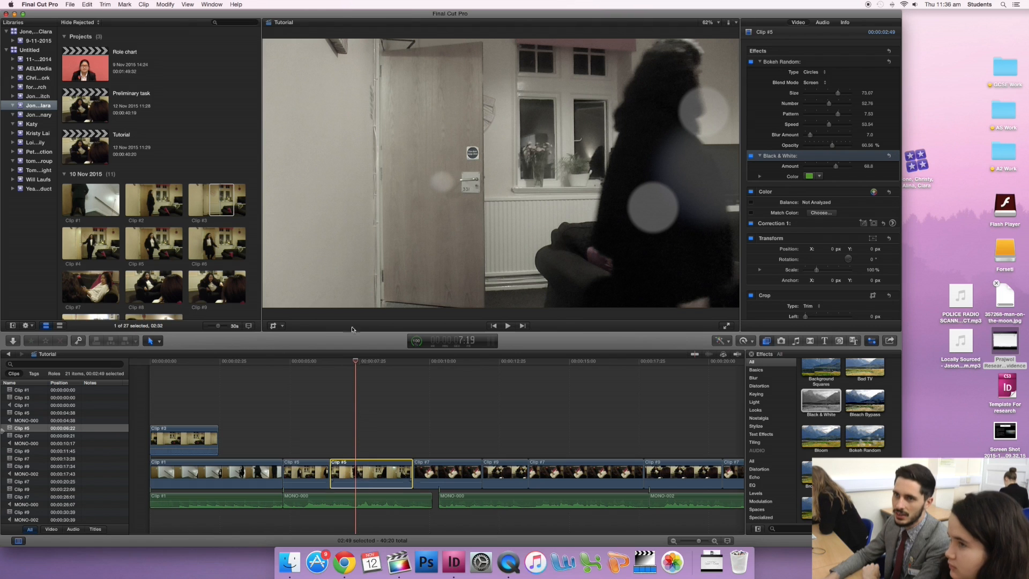
pyautogui.moveTo(440, 404); pyautogui.dragTo(695, 484)
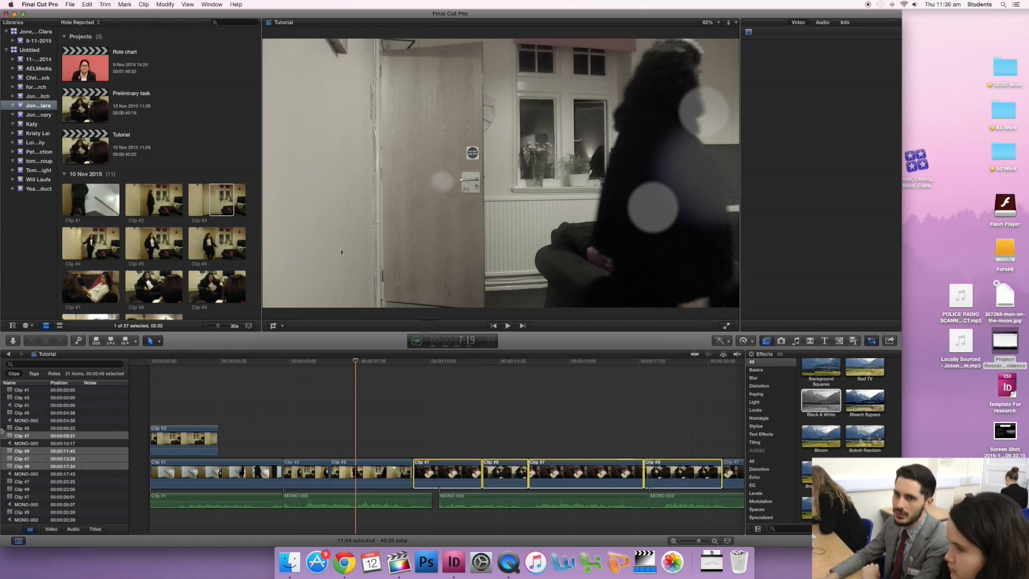
pyautogui.click(88, 4)
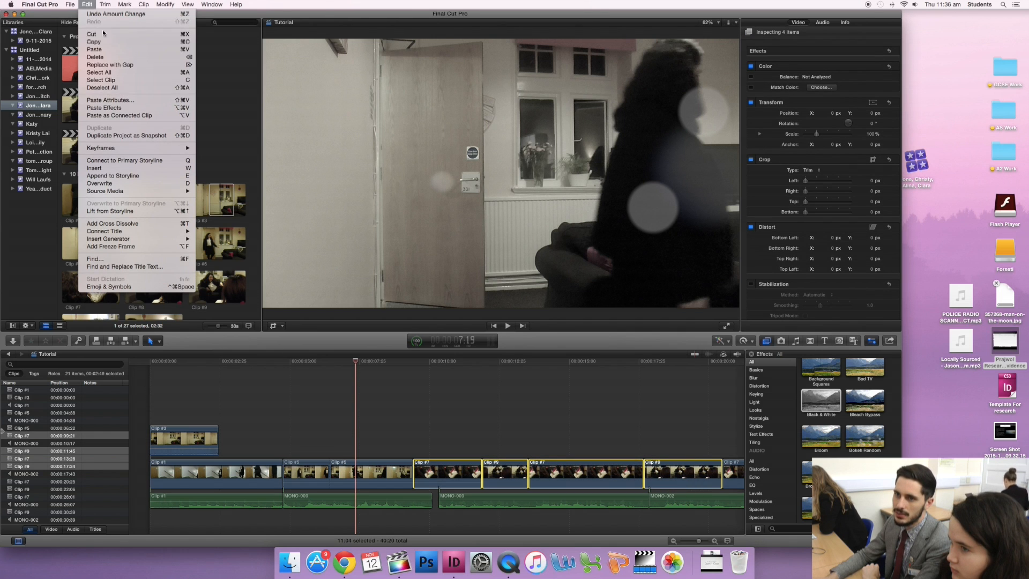
pyautogui.click(124, 101)
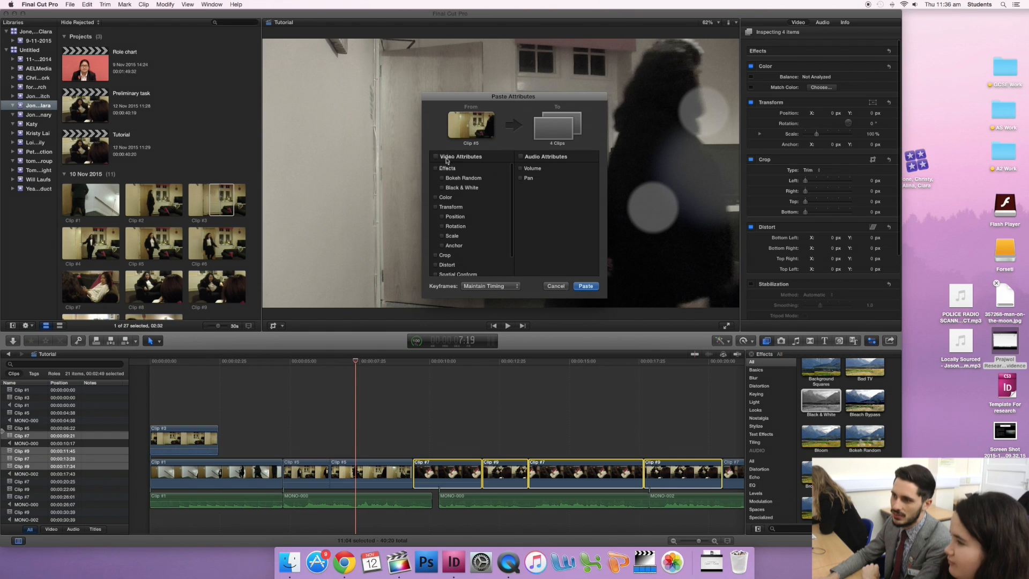
pyautogui.click(440, 187)
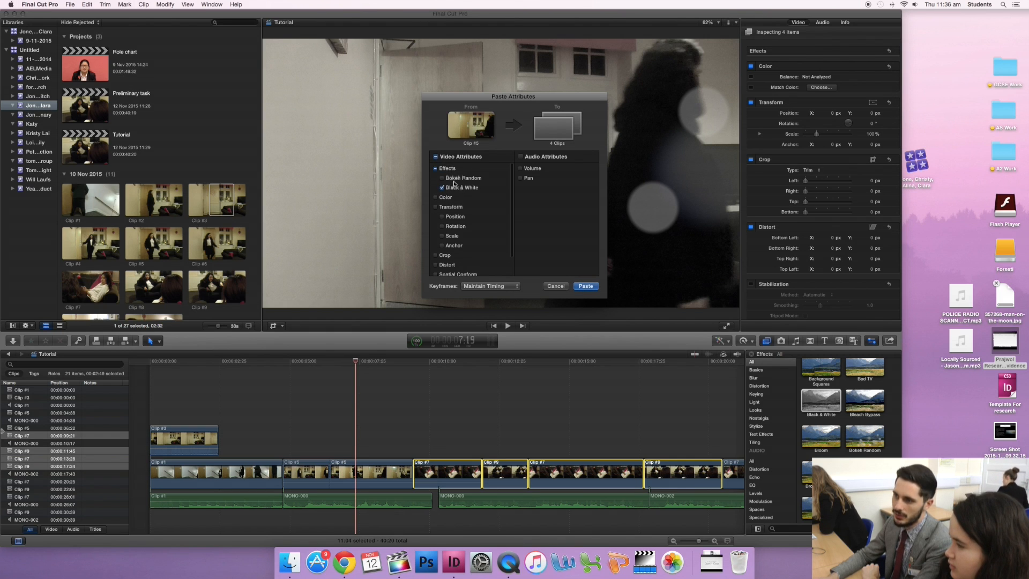
pyautogui.click(586, 286)
# - Review the Black & White look at several points across the four selected clips, ending with the playhead at 12:14
pyautogui.click(453, 367)
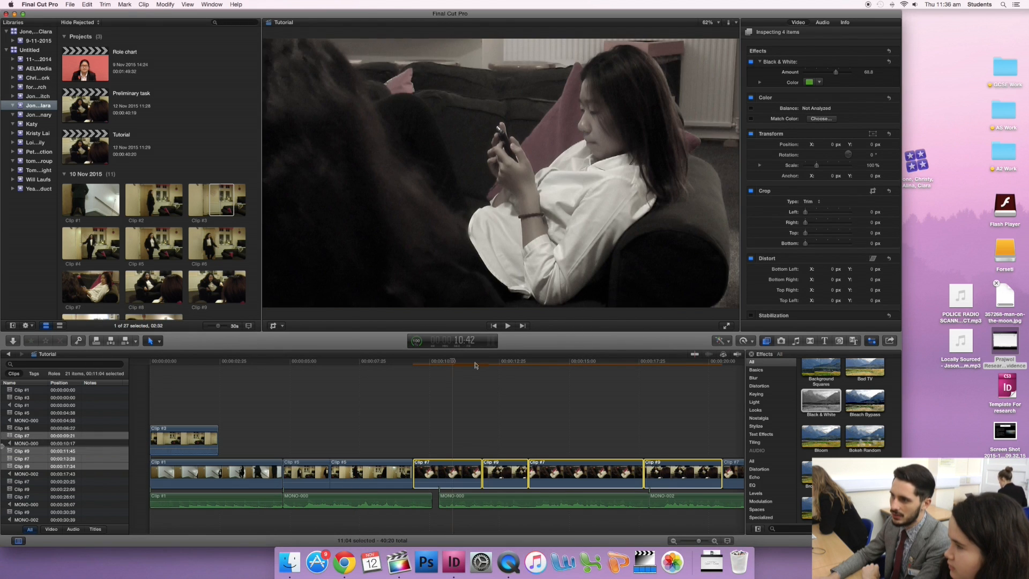
pyautogui.click(685, 366)
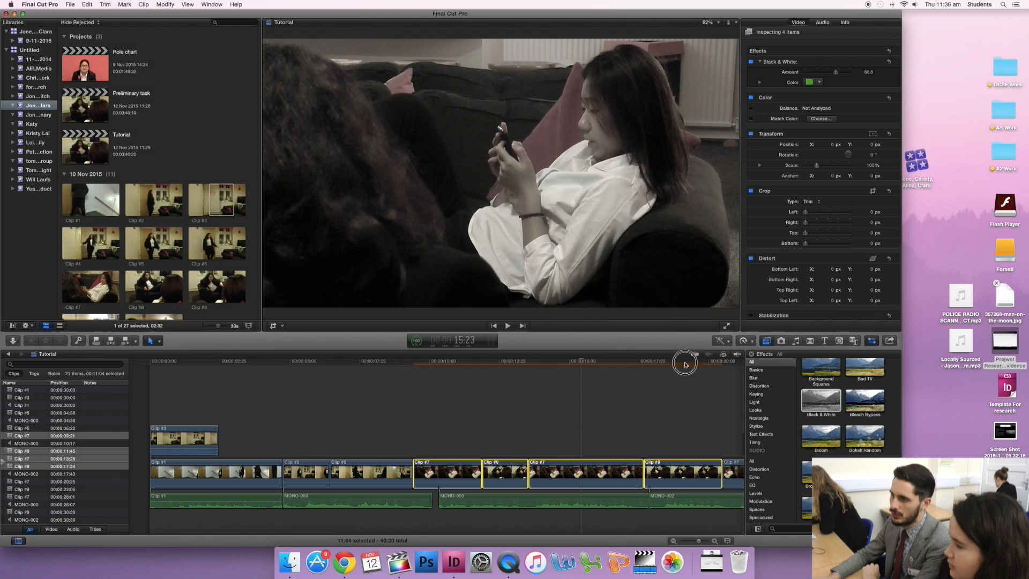
pyautogui.click(494, 366)
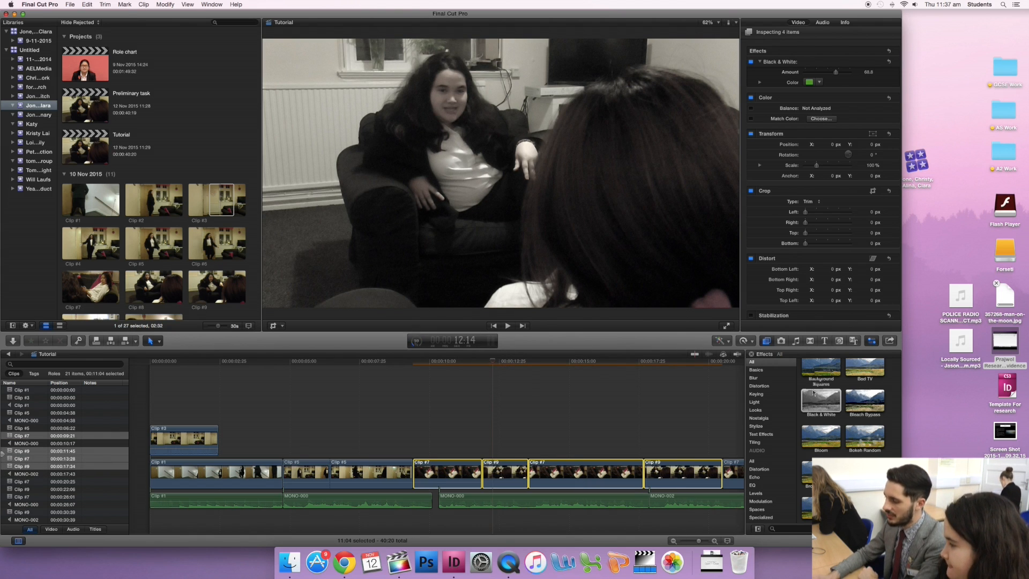
pyautogui.click(769, 418)
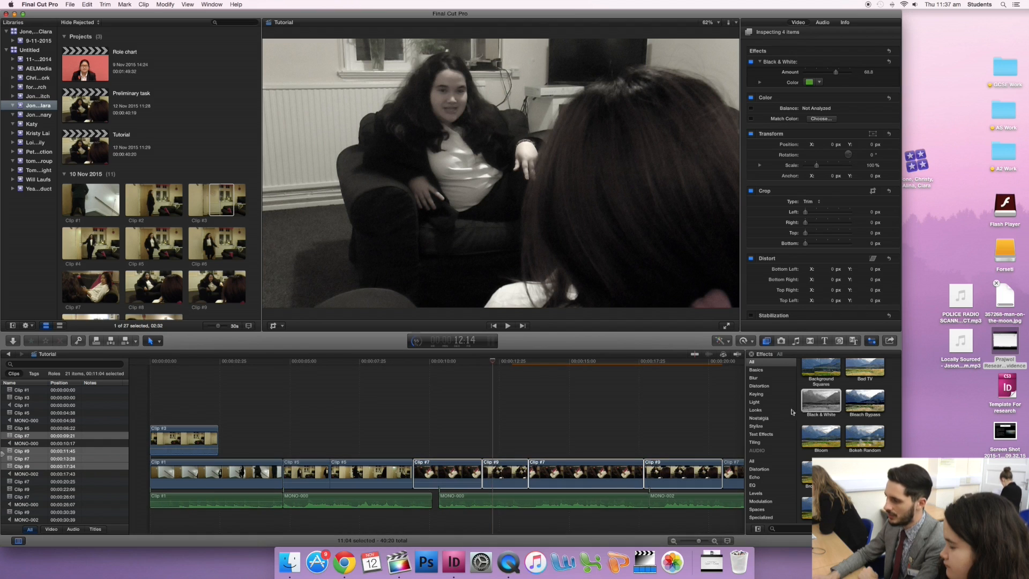